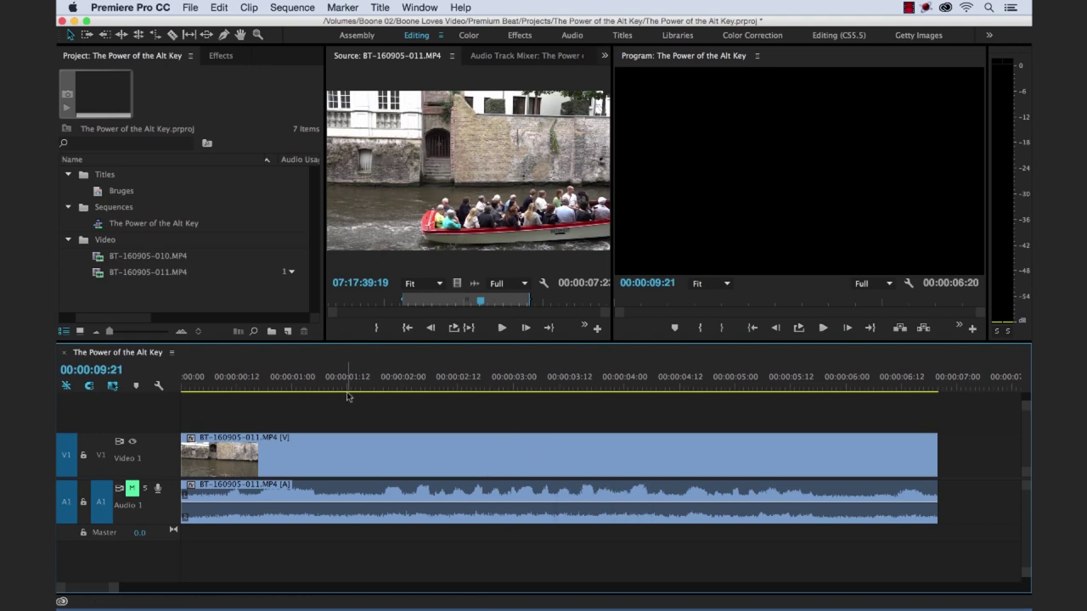
Step: Trim the end of the linked boat clip slightly shorter
click(382, 457)
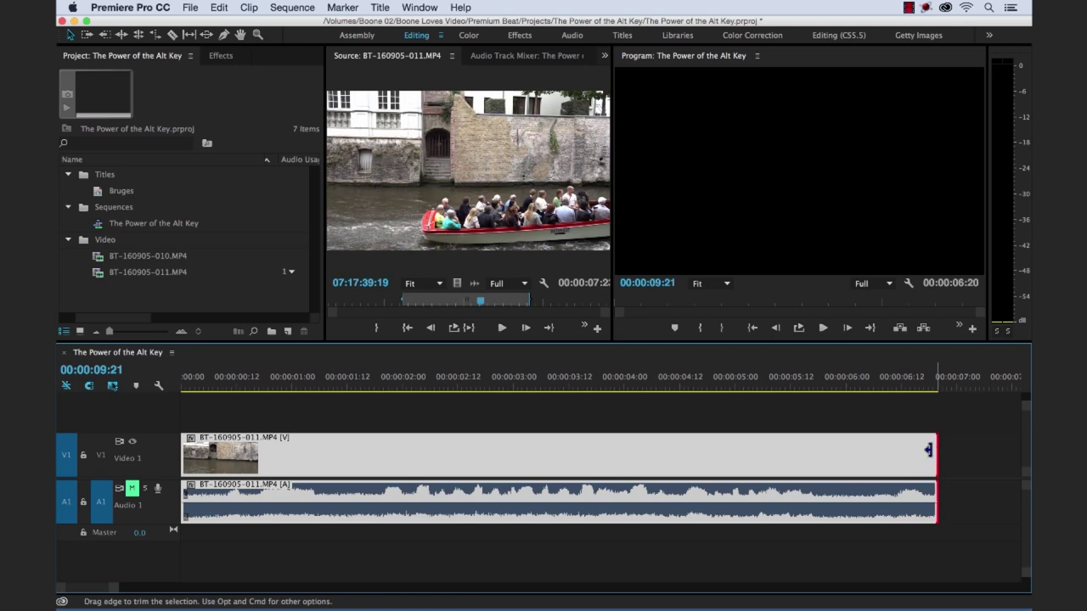
mouse_move(927, 450)
mouse_down()
mouse_move(798, 454)
mouse_move(940, 451)
mouse_up()
click(770, 404)
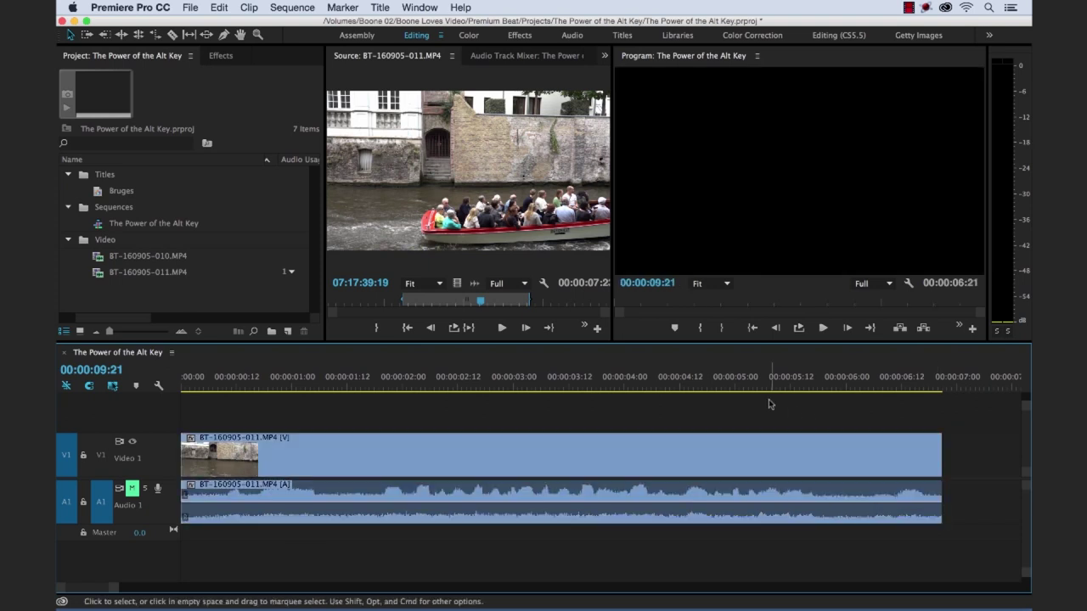
Step: Trim the clip's video and audio ends independently, extend both back, then shorten the video again
alt+click(887, 449)
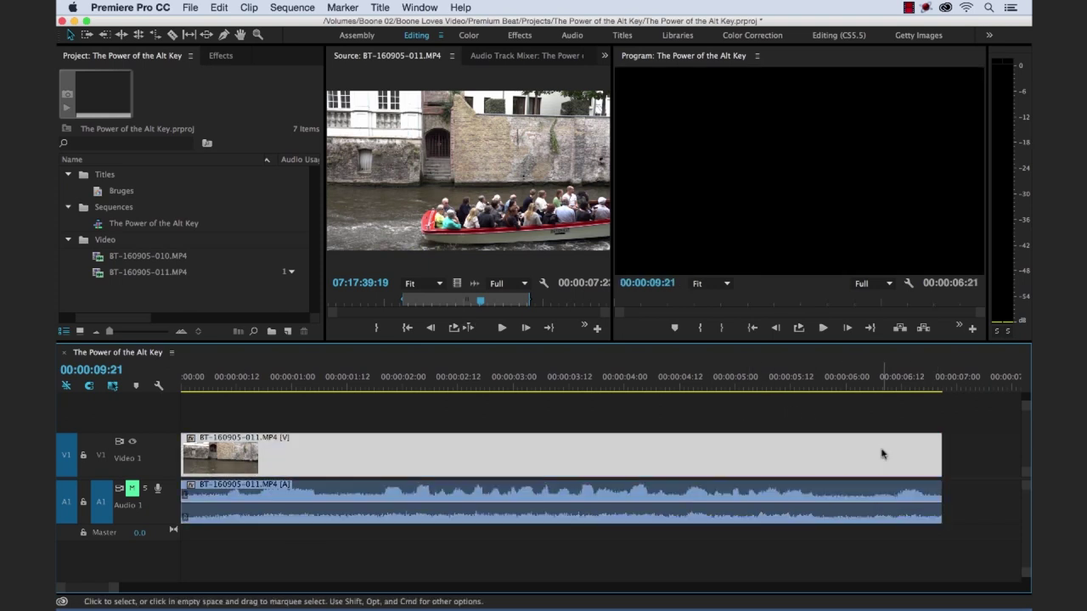
alt+click(808, 497)
alt+click(816, 457)
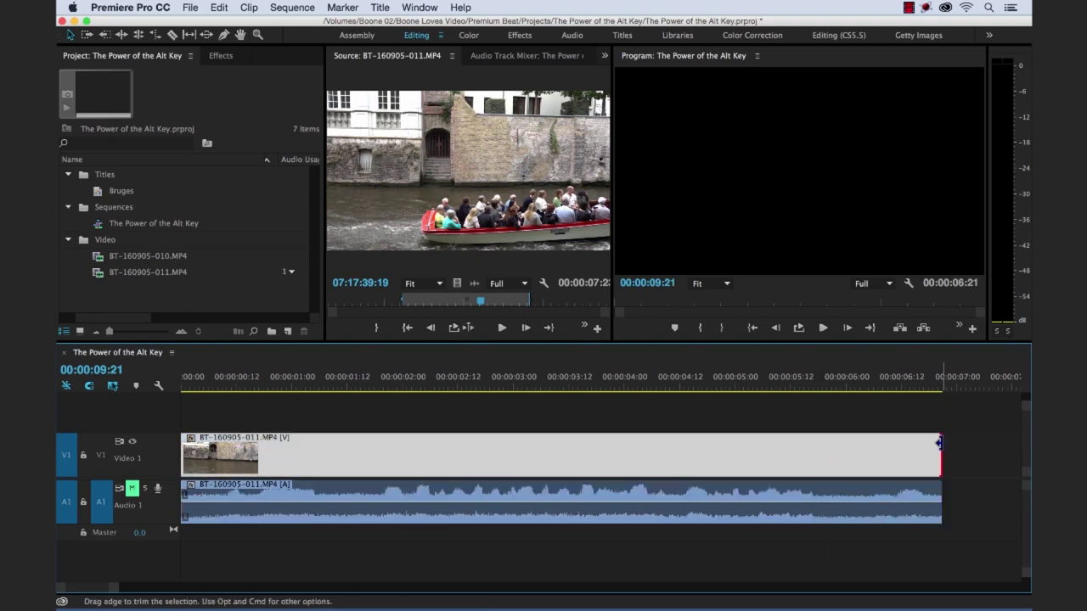
drag(939, 442, 754, 451)
drag(938, 492, 849, 493)
drag(755, 448, 916, 444)
drag(849, 497, 916, 487)
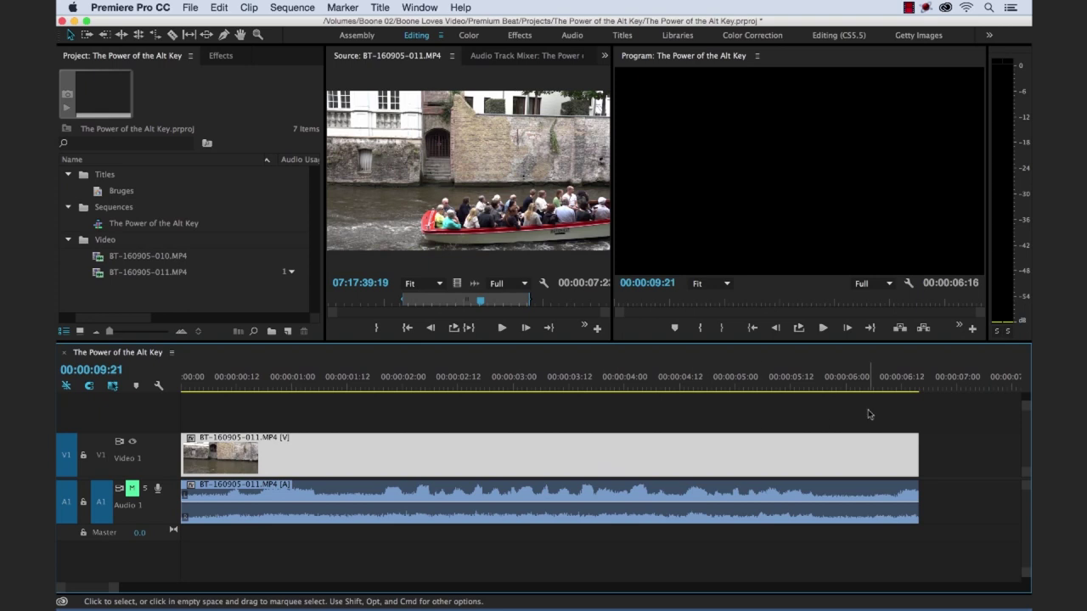
drag(917, 451, 798, 461)
click(888, 450)
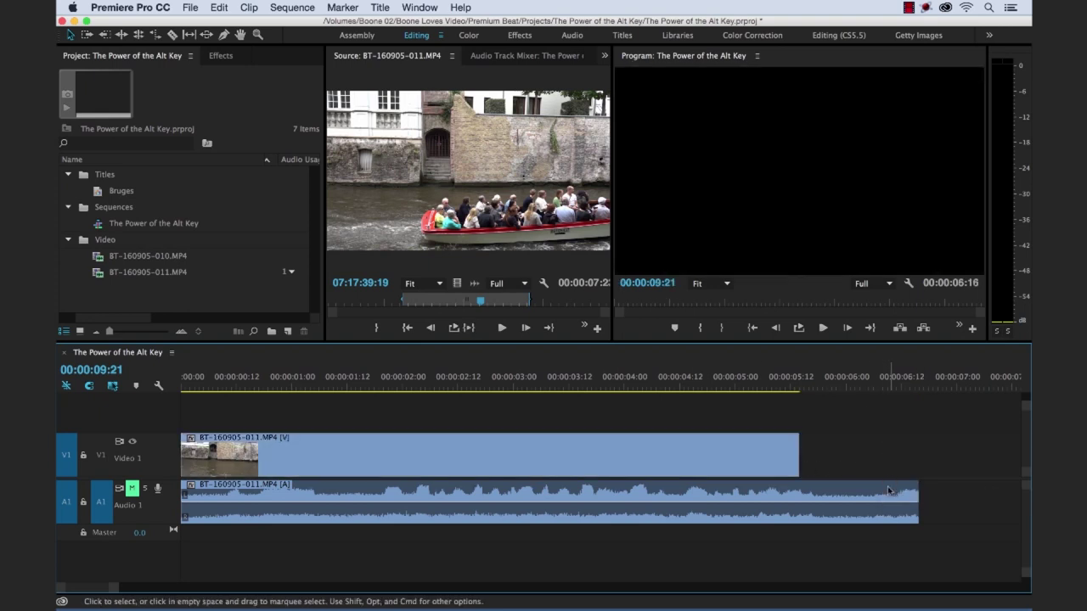
Step: Trim the linked clip's end and extend the video to match the audio's length
click(888, 491)
mouse_move(917, 494)
mouse_down()
mouse_move(794, 500)
mouse_move(917, 494)
mouse_up()
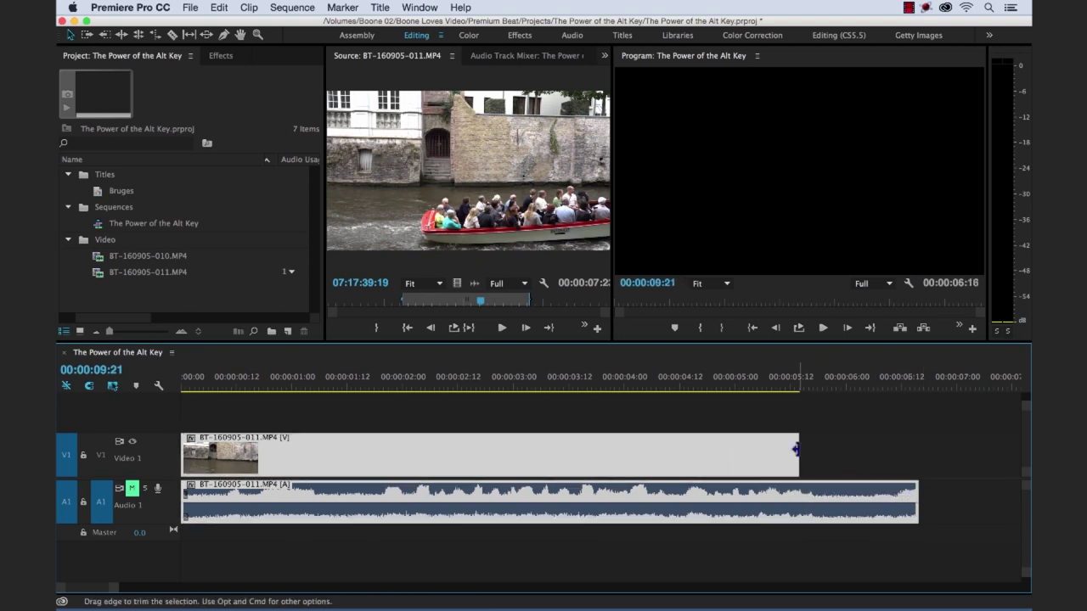
drag(796, 449, 917, 452)
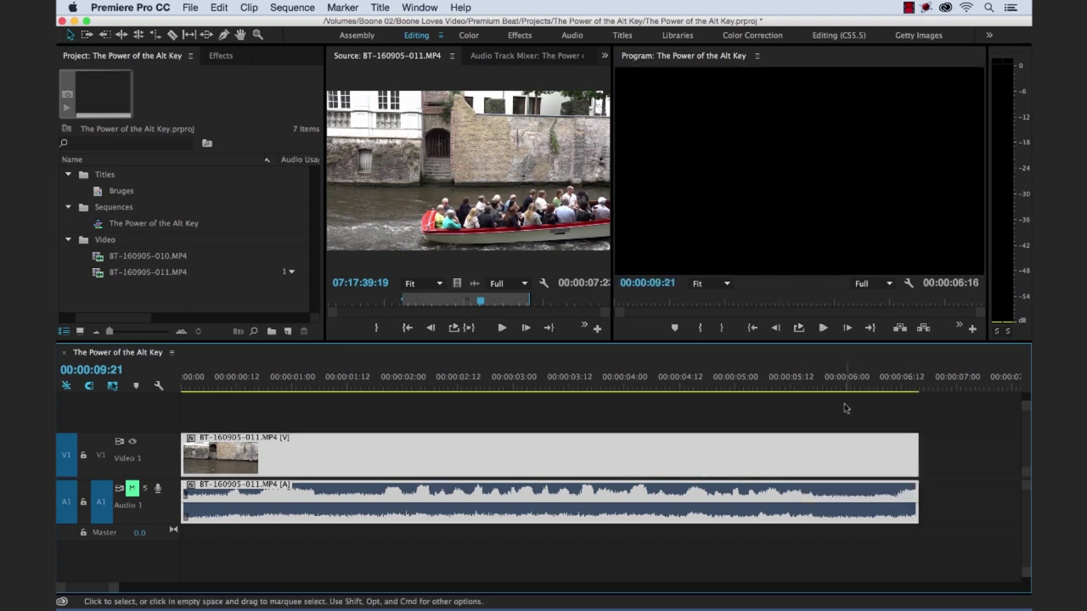
click(844, 403)
Step: Unlink the Video 1 boat clip's video from its audio
click(785, 455)
right_click(786, 456)
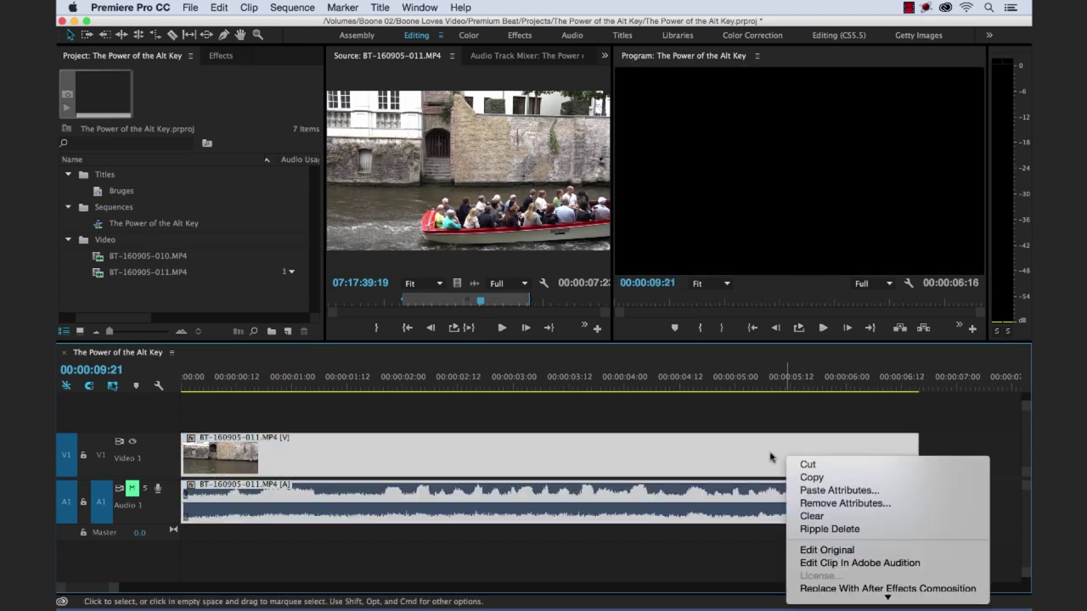
scroll(891, 509, down, 3)
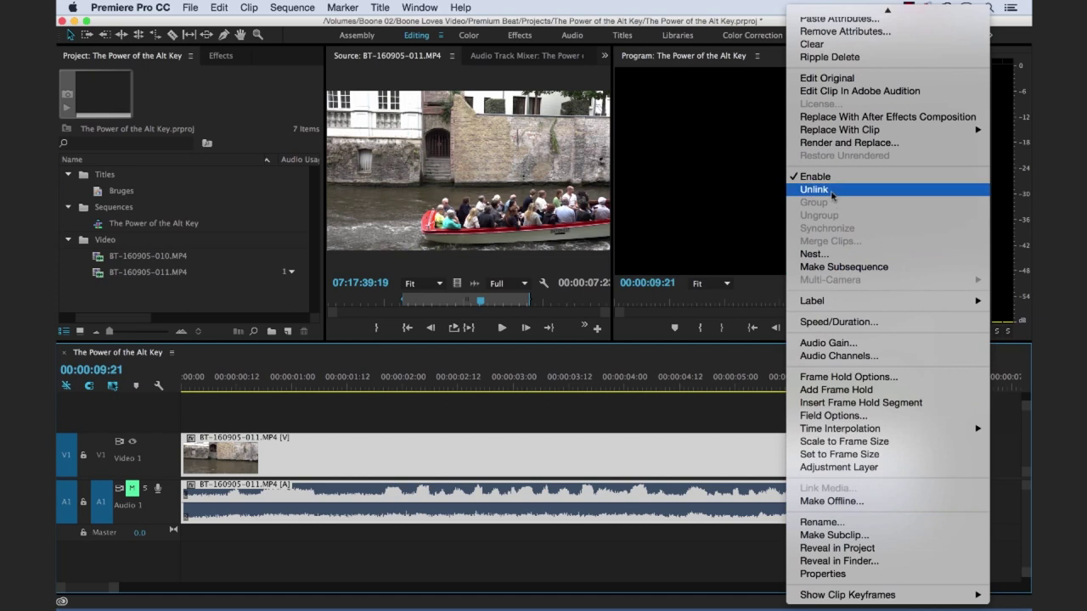
click(831, 195)
click(649, 408)
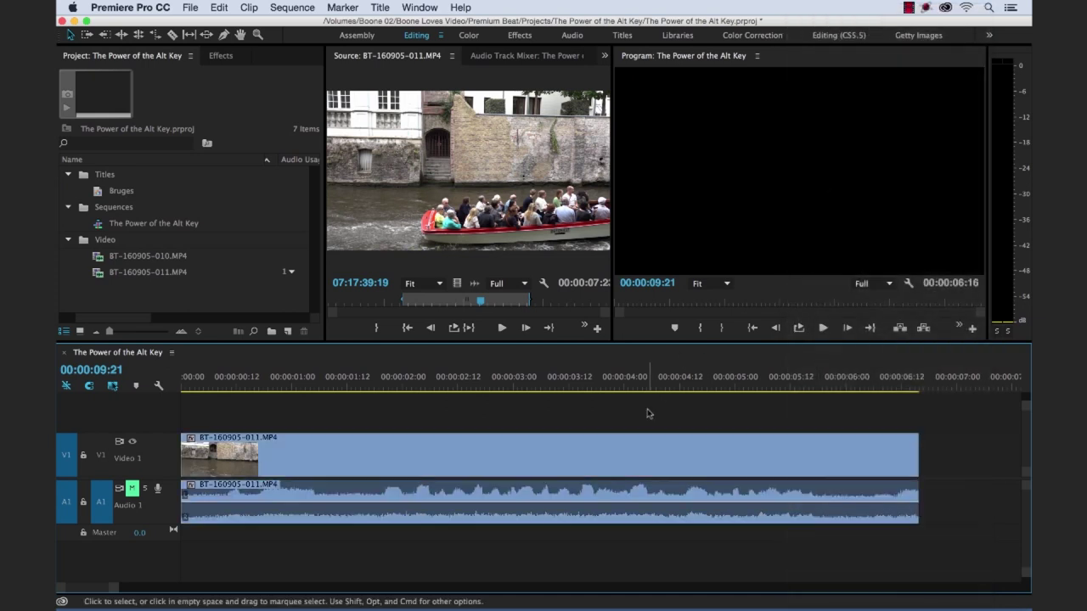
Step: Trim the unlinked video and slide the audio out of sync, then undo both changes
click(622, 457)
click(611, 500)
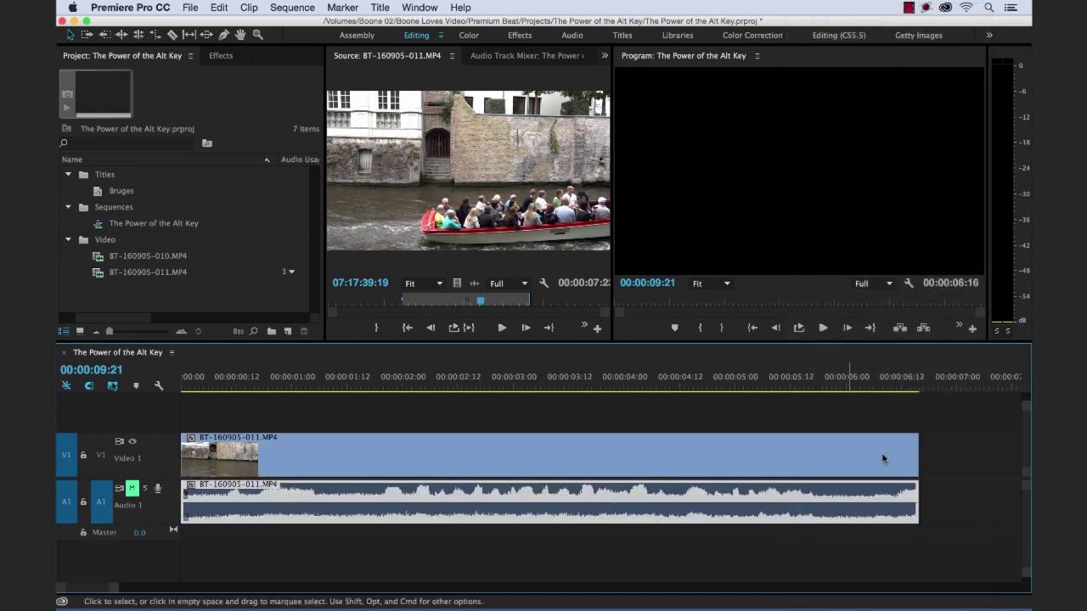
drag(907, 443, 807, 444)
click(853, 397)
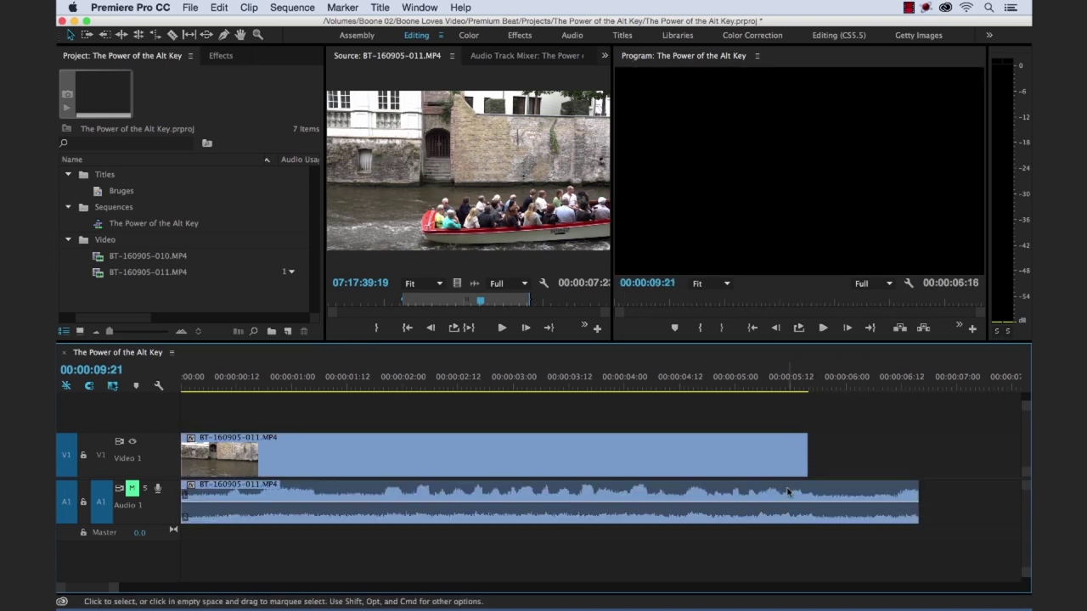
drag(788, 491, 812, 490)
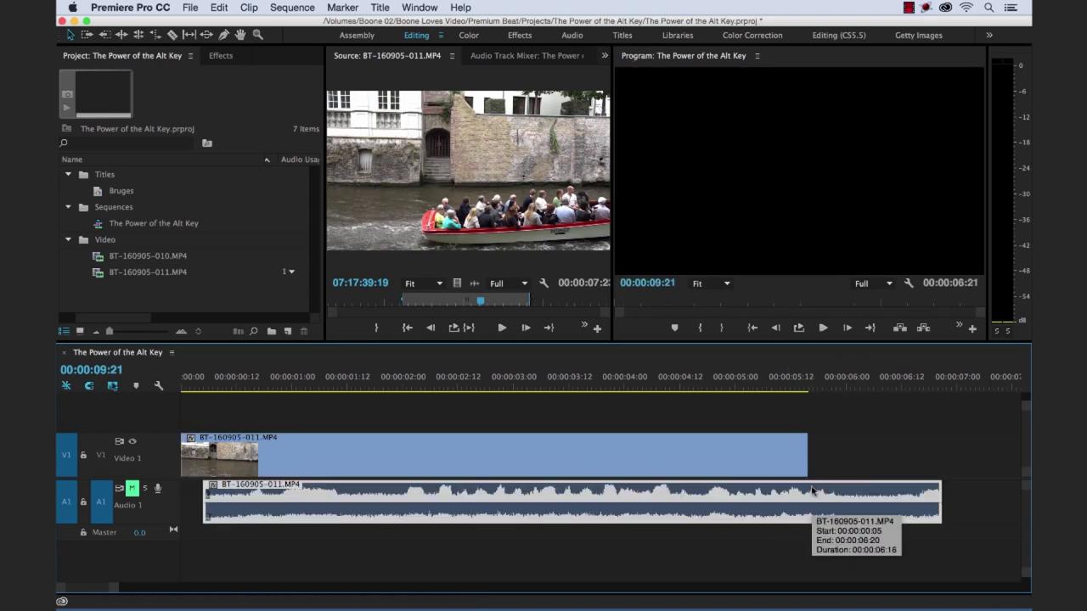
key(super+z)
key(super+z)
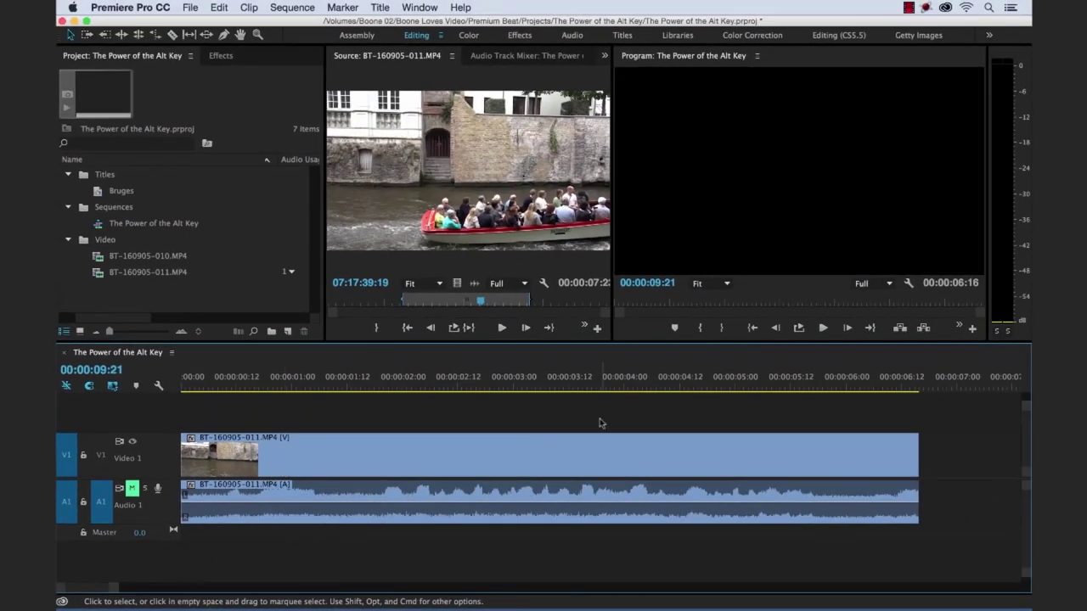
Step: Zoom the timeline out and duplicate the linked boat clip pair later in the sequence
key(minus)
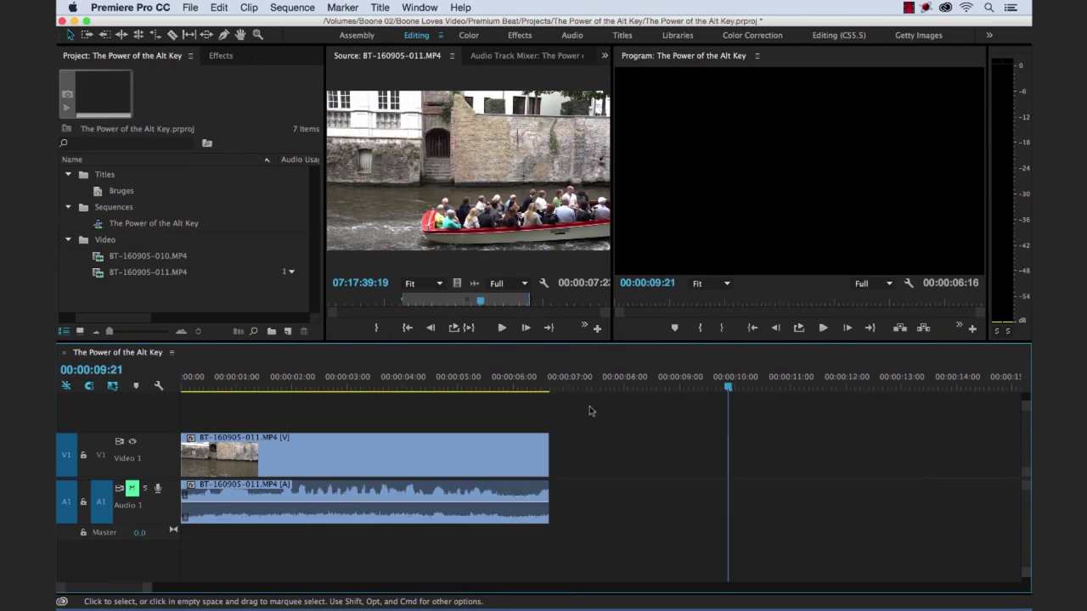
key(minus)
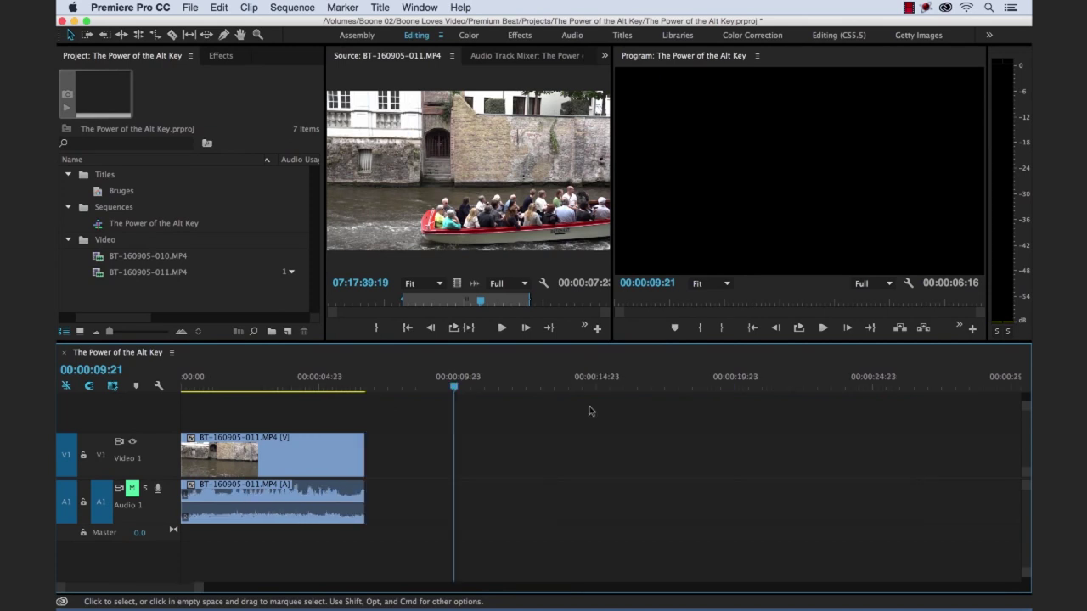
click(282, 460)
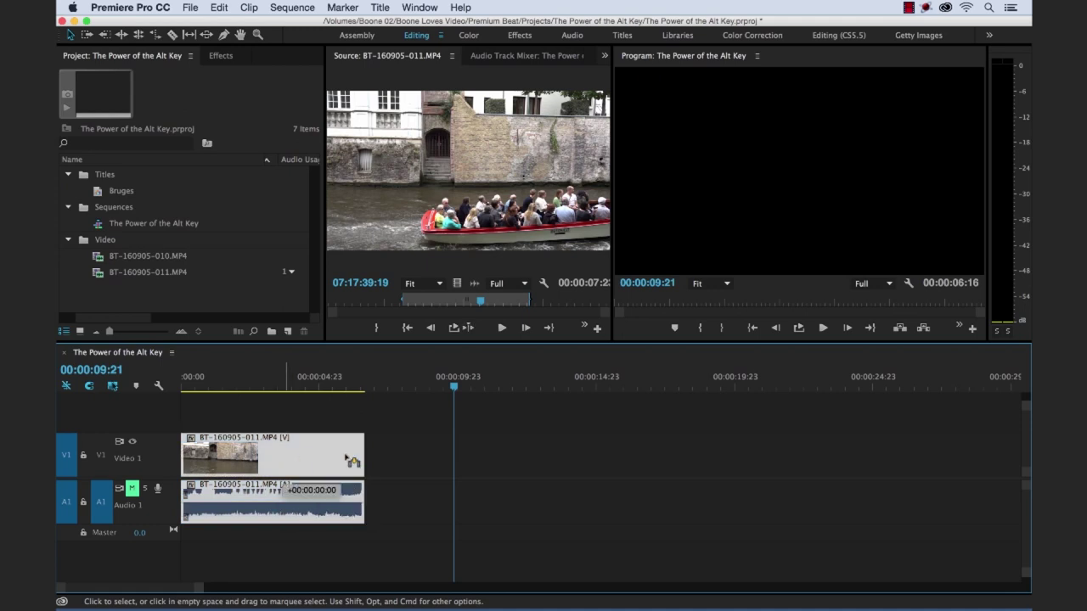
drag(283, 460, 529, 443)
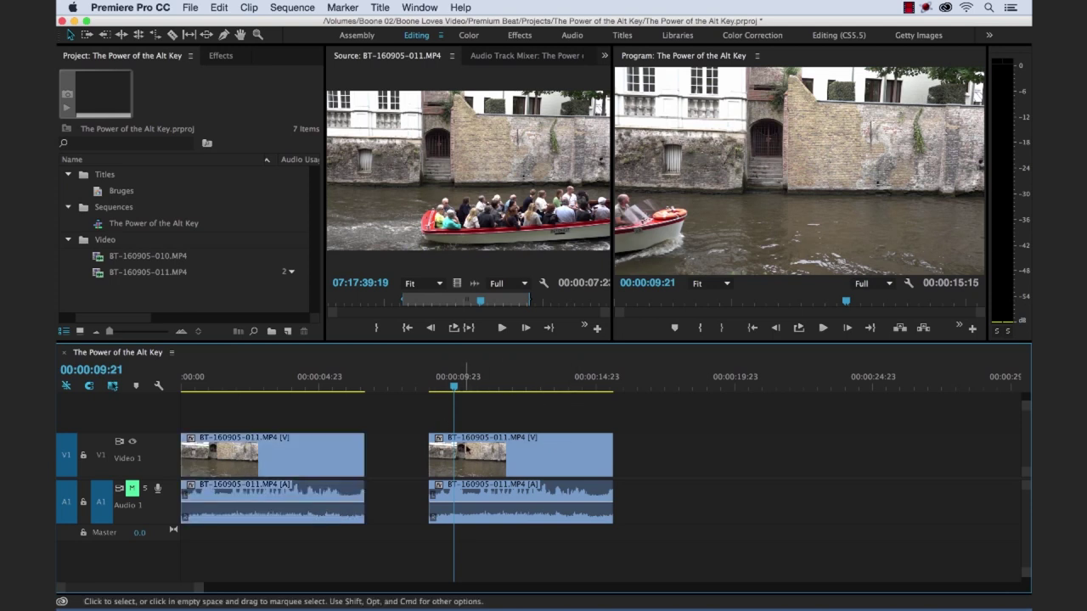
Step: Copy the second clip's video and audio separately to a third spot on the timeline
alt+click(554, 458)
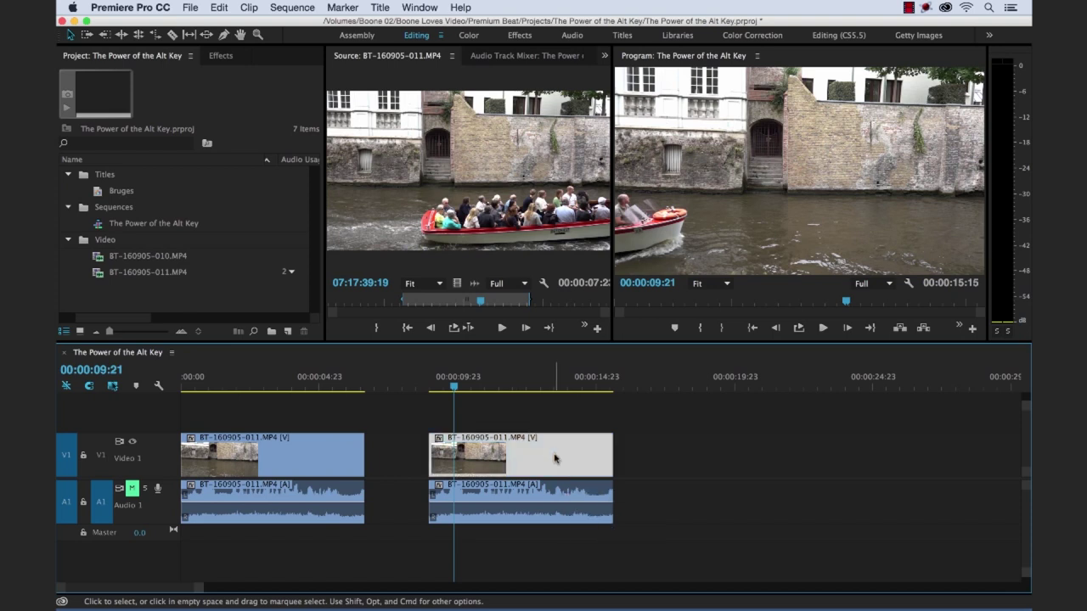
drag(555, 458, 781, 473)
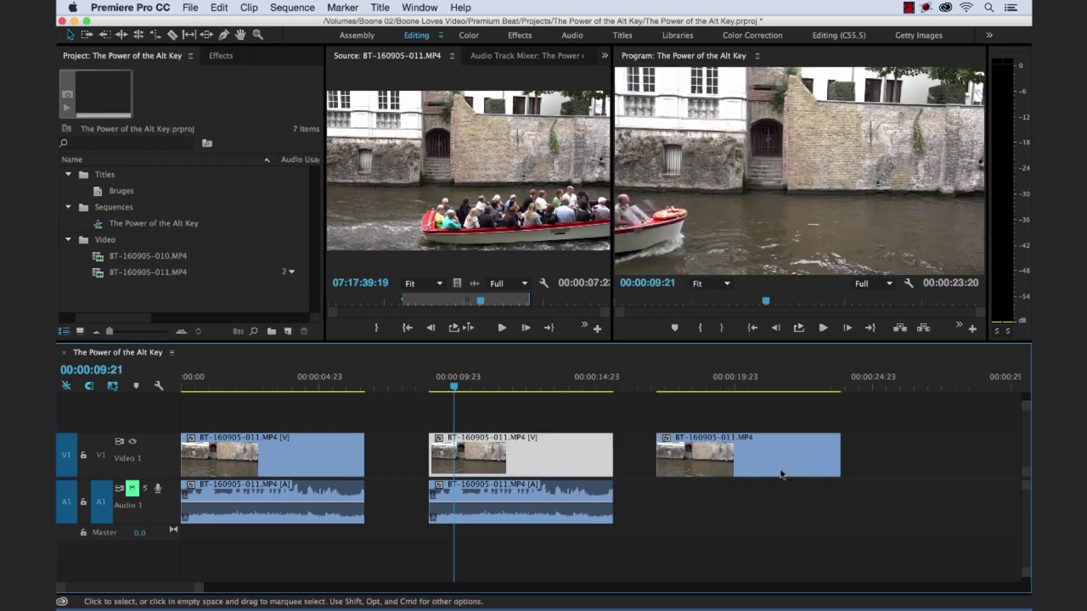
alt+click(564, 498)
drag(564, 498, 781, 501)
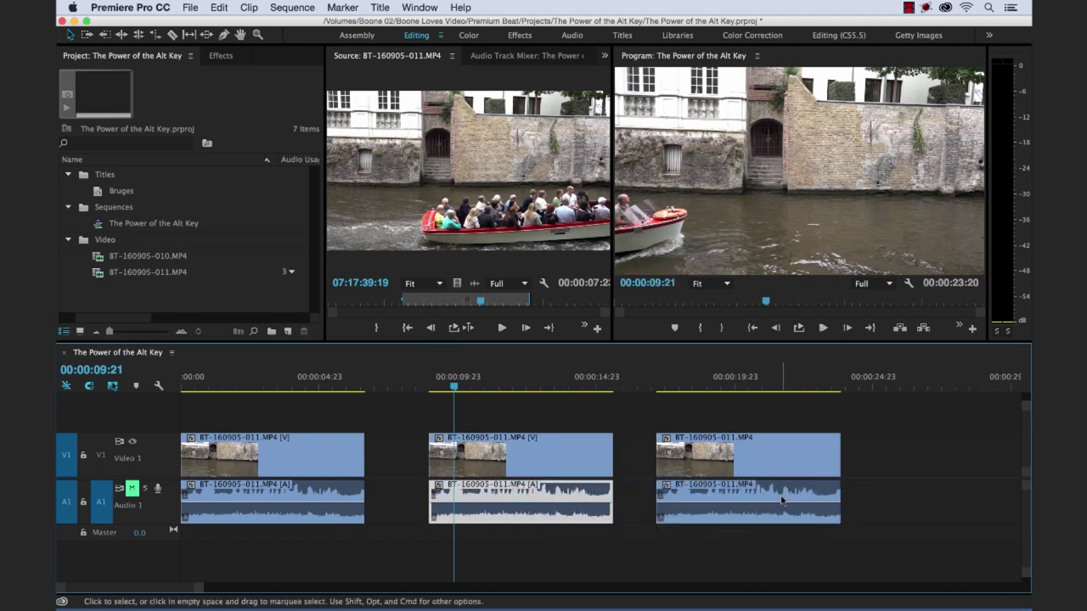
Step: Adjust the middle and third clips' ends so the third video and audio lengths match
click(557, 460)
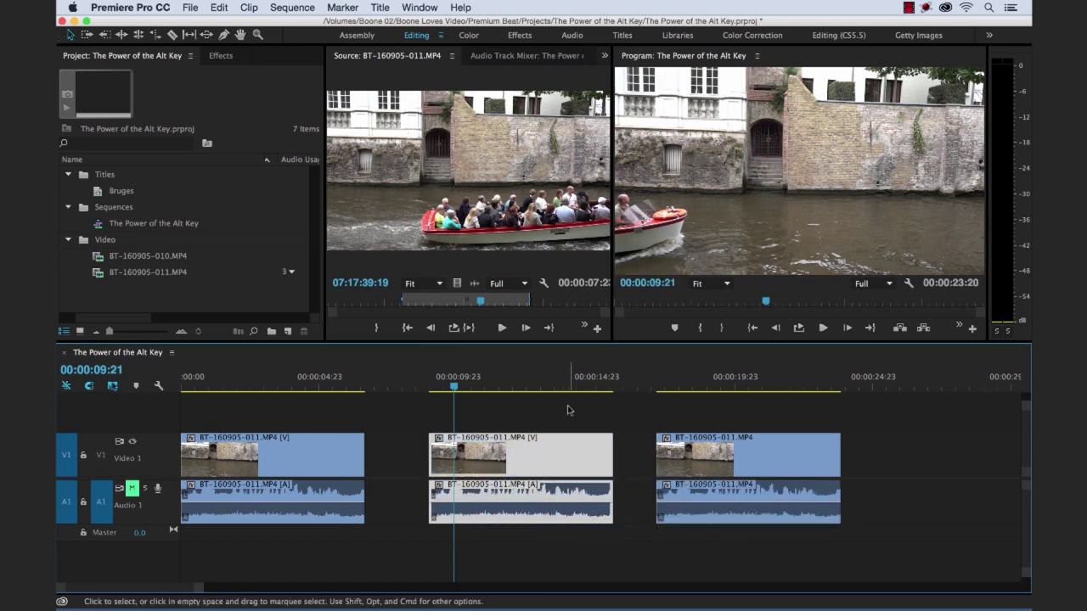
click(571, 411)
click(550, 462)
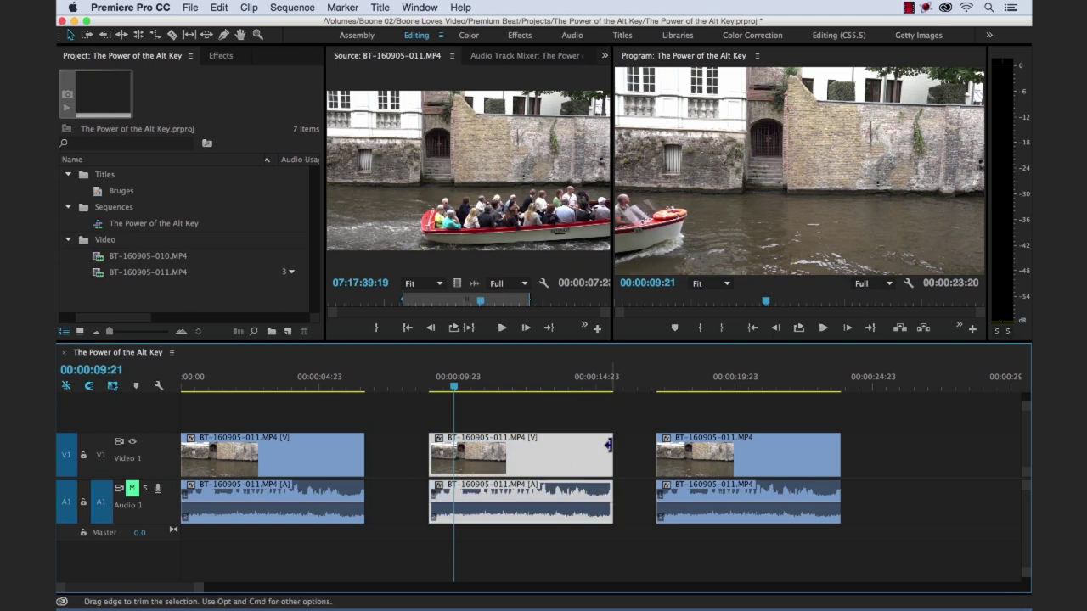
mouse_move(609, 450)
mouse_down()
mouse_move(580, 446)
mouse_move(610, 446)
mouse_up()
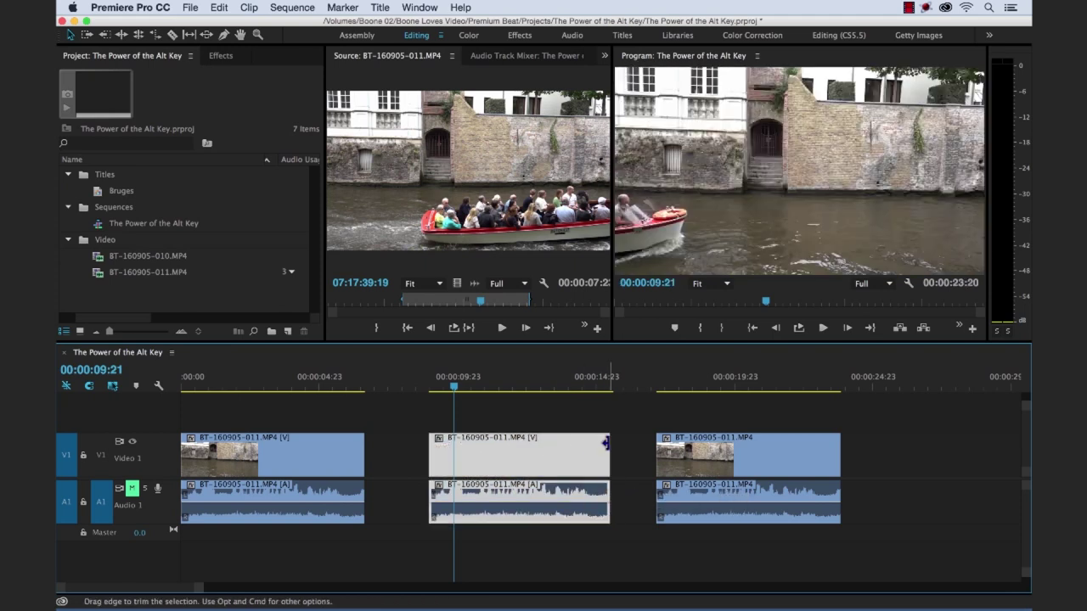
click(791, 413)
drag(839, 447, 806, 447)
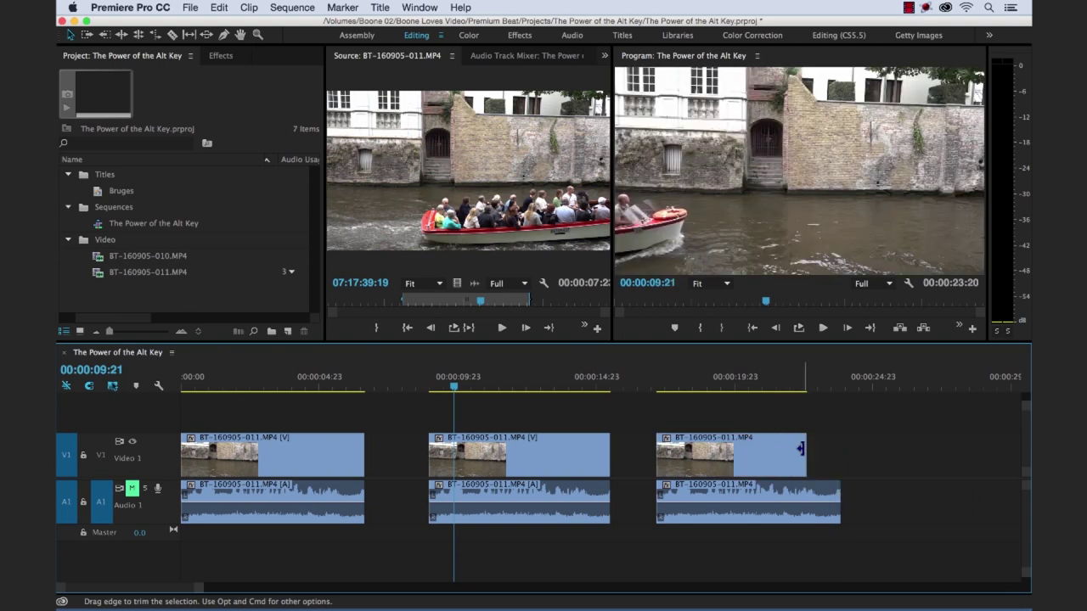
drag(839, 482, 850, 481)
drag(800, 448, 846, 444)
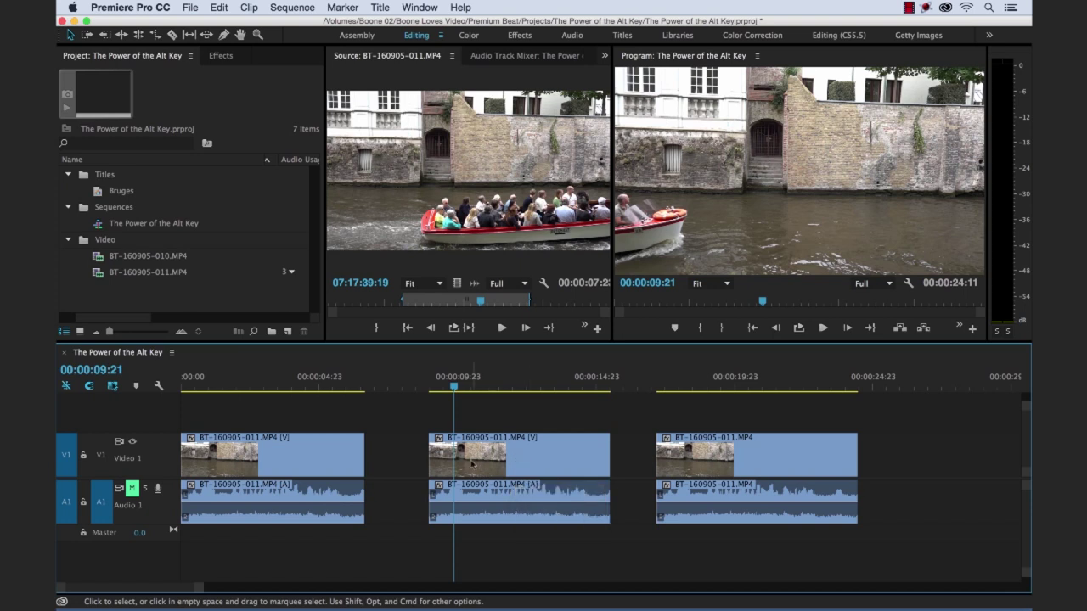
click(544, 460)
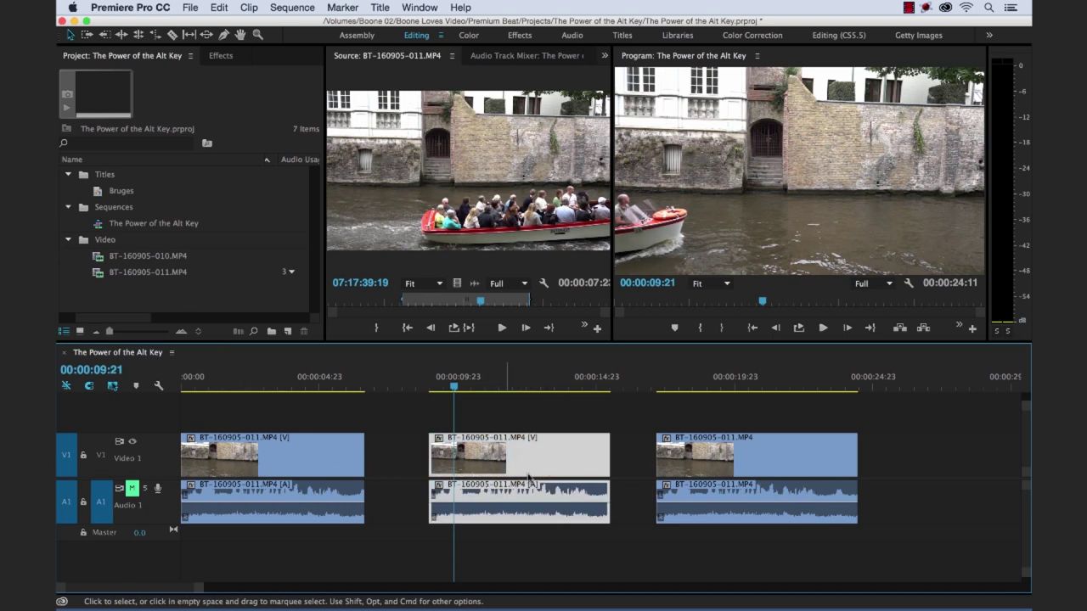
drag(550, 474, 494, 481)
click(598, 468)
key(Delete)
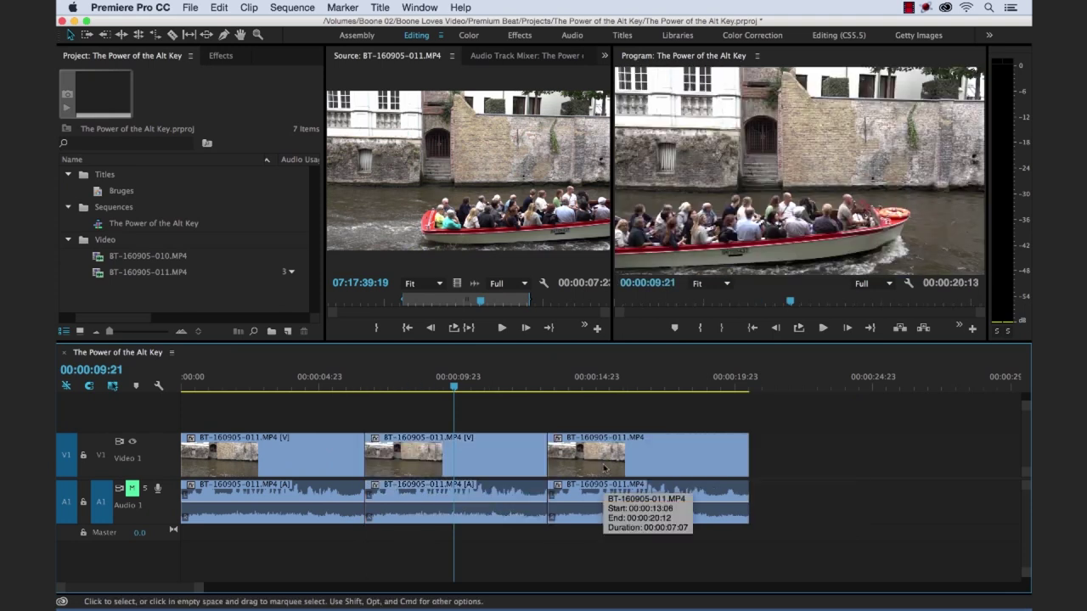
click(496, 451)
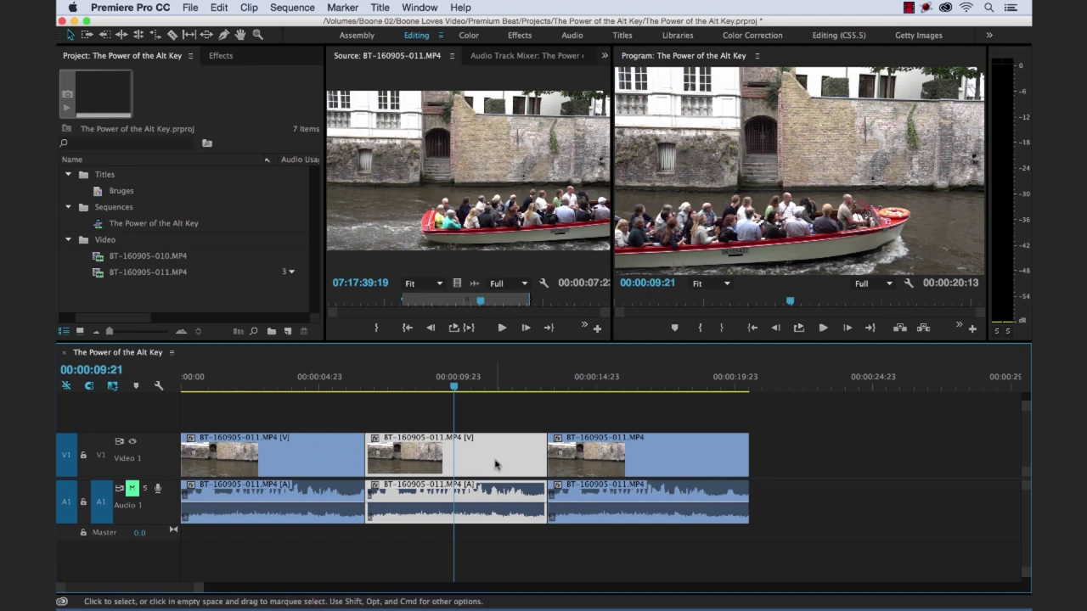
drag(496, 464, 303, 470)
key(super)
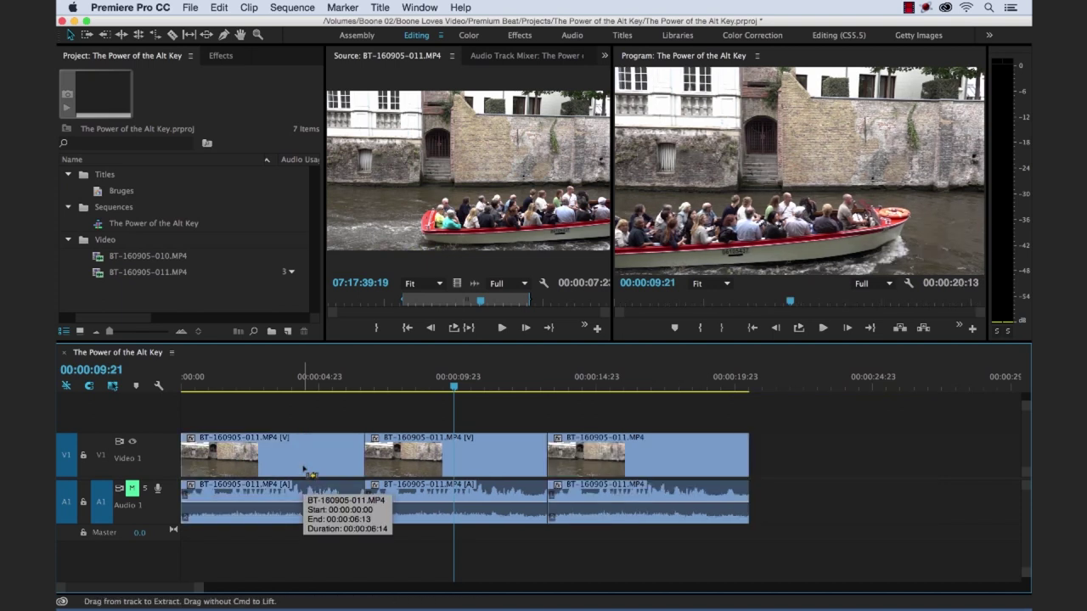
drag(489, 456, 298, 460)
drag(579, 231, 549, 218)
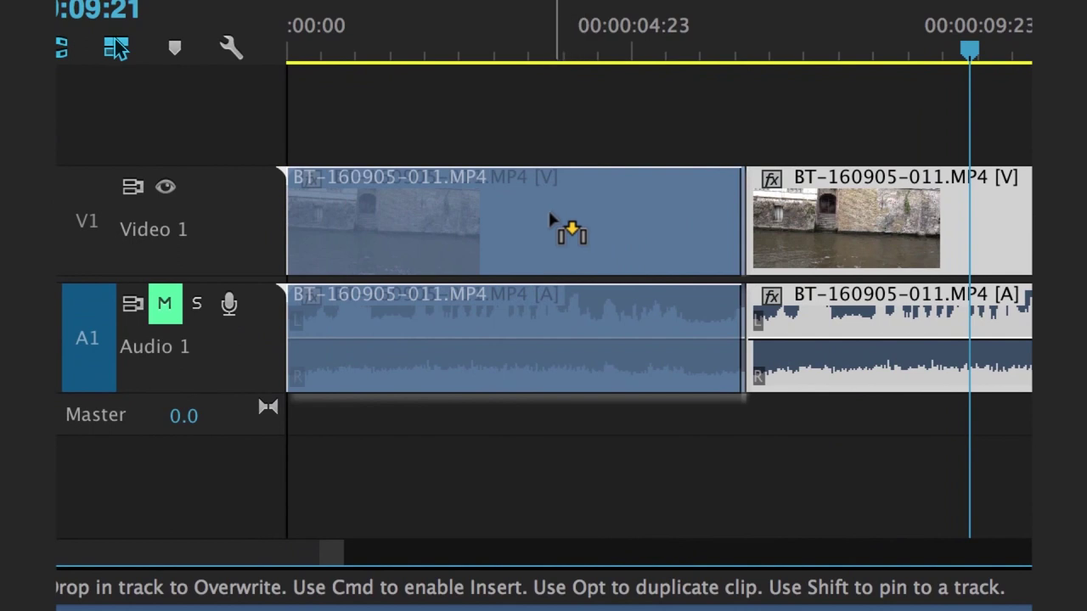
drag(550, 219, 549, 219)
key(super)
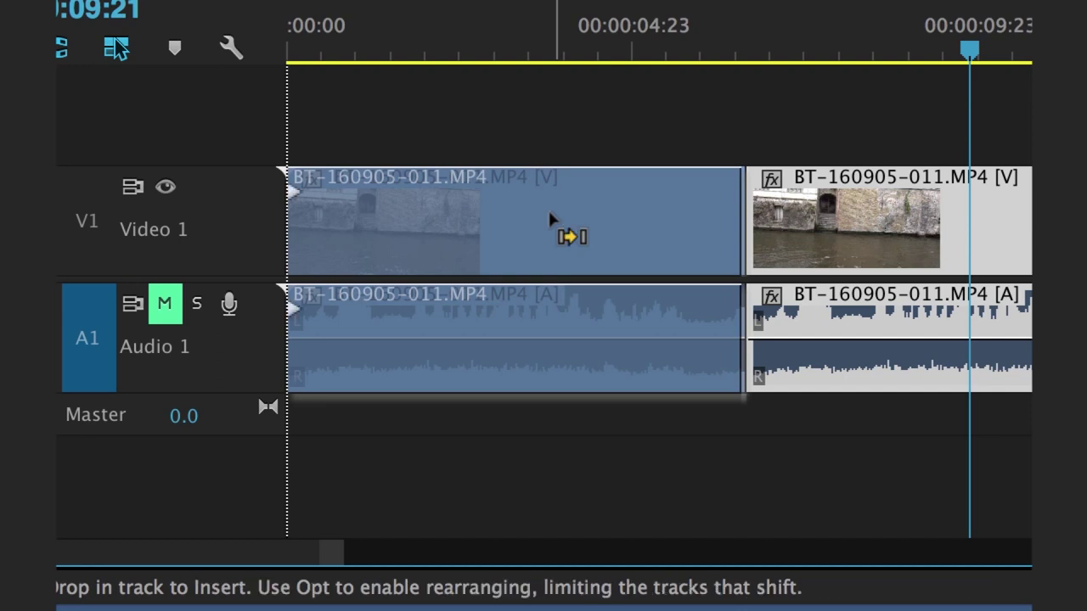
drag(549, 219, 549, 219)
key(alt)
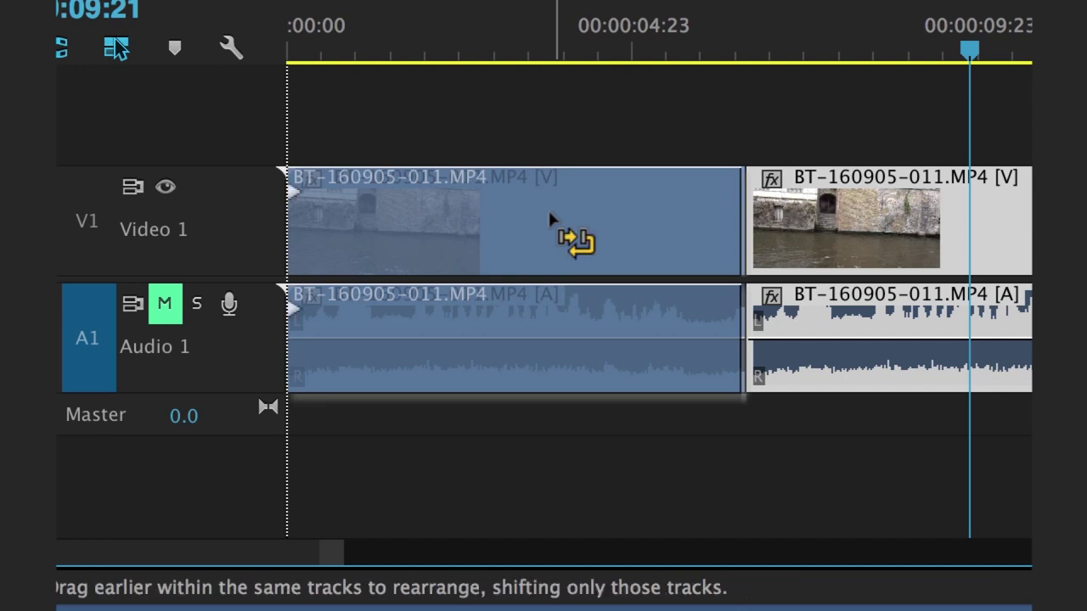
drag(549, 216, 546, 207)
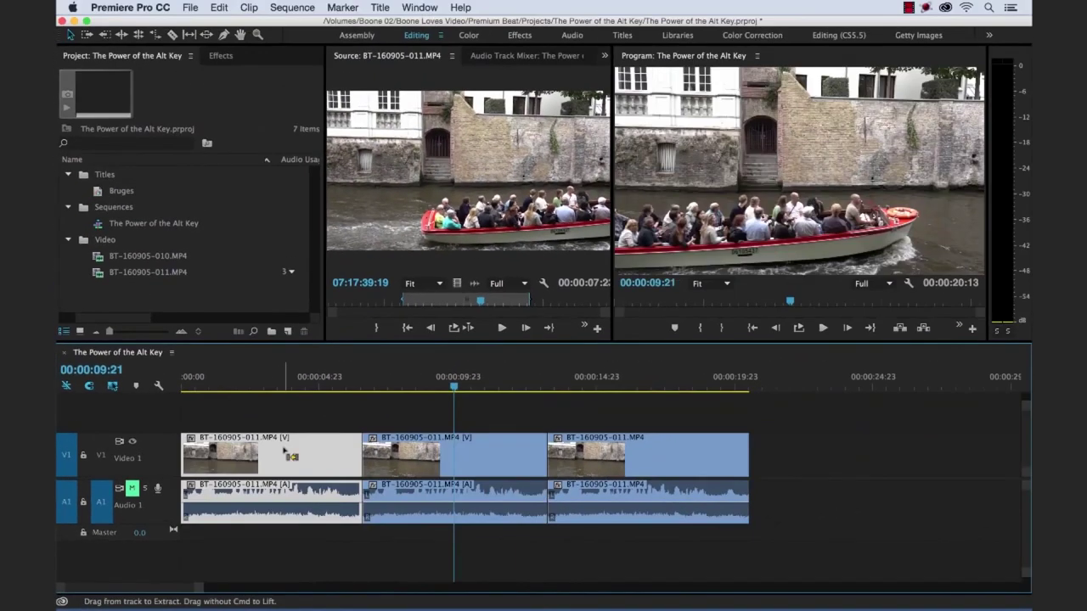
drag(291, 457, 293, 457)
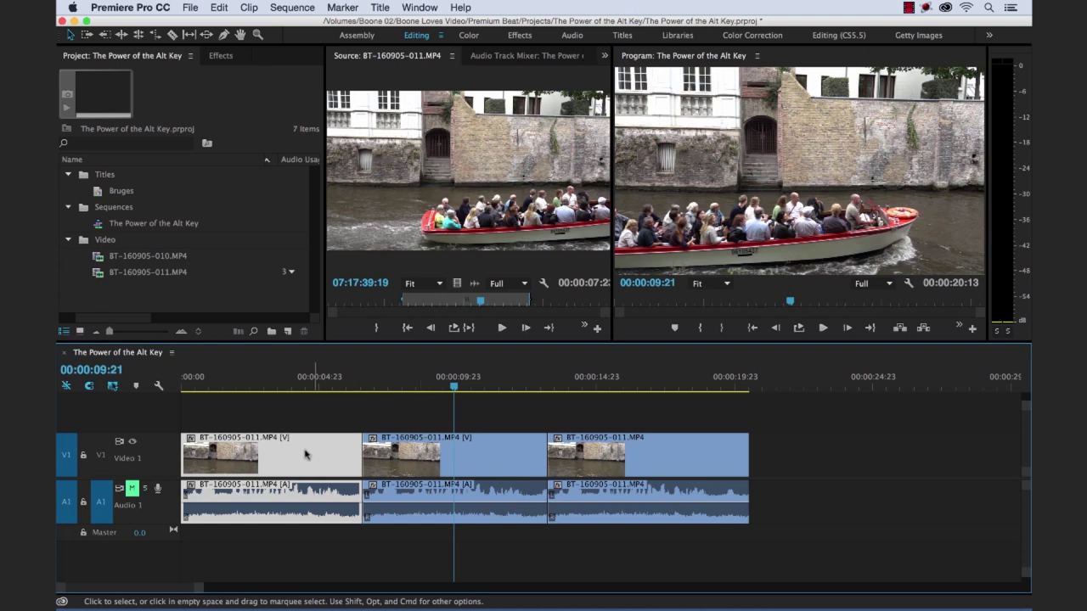
click(510, 459)
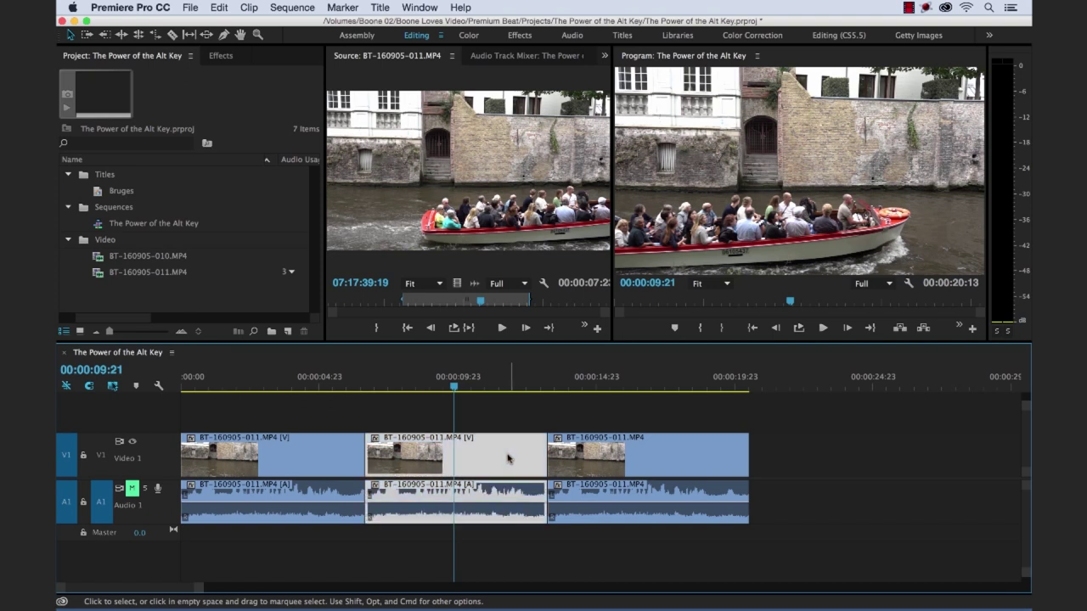
drag(510, 458, 319, 457)
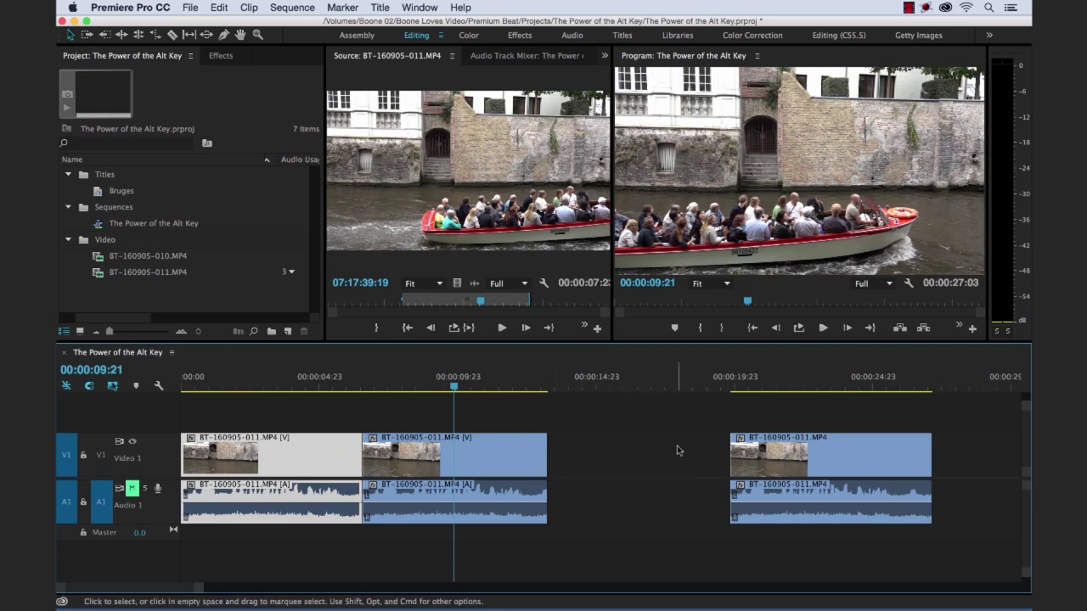
click(592, 453)
key(Delete)
drag(503, 455, 308, 463)
key(alt)
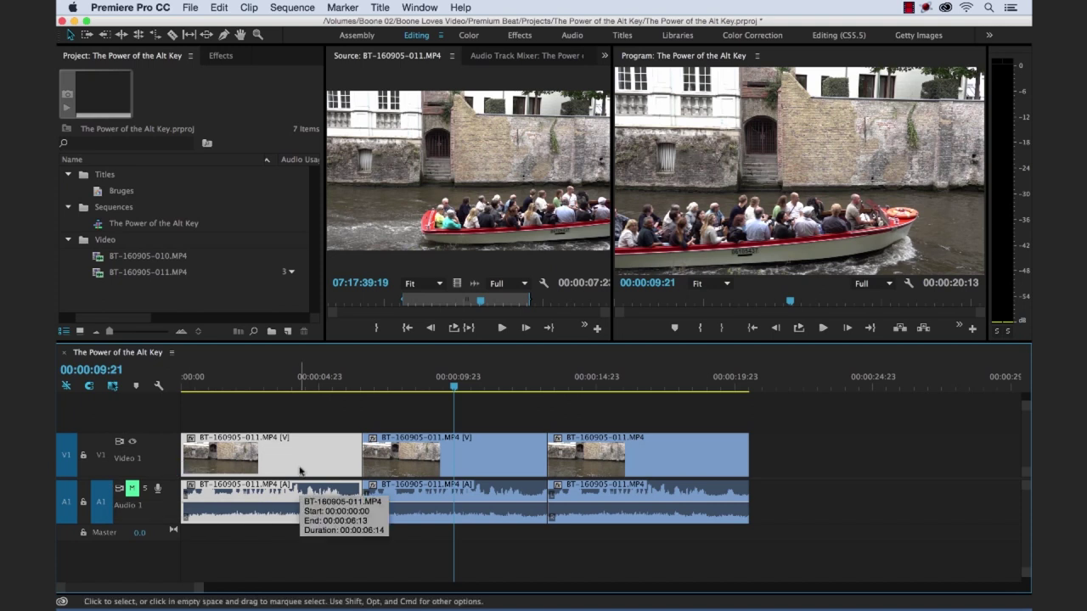
click(497, 461)
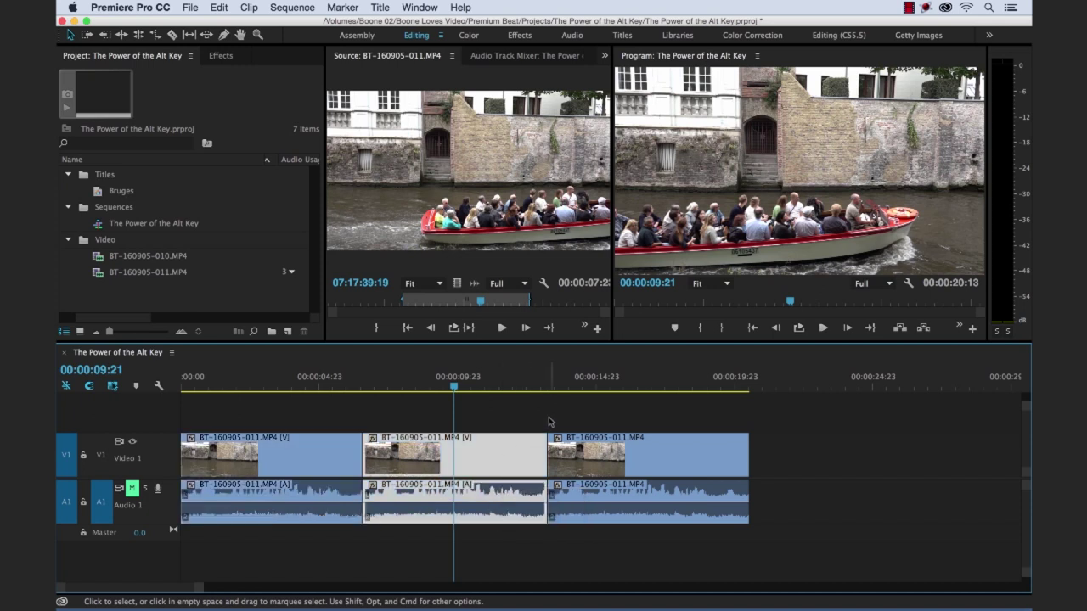
click(548, 416)
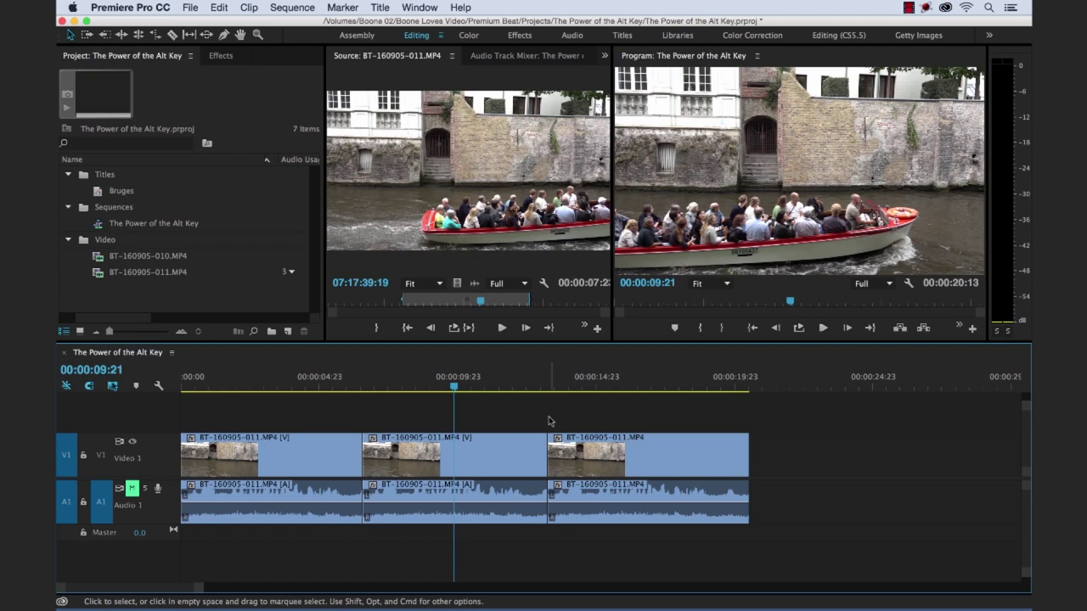
click(494, 464)
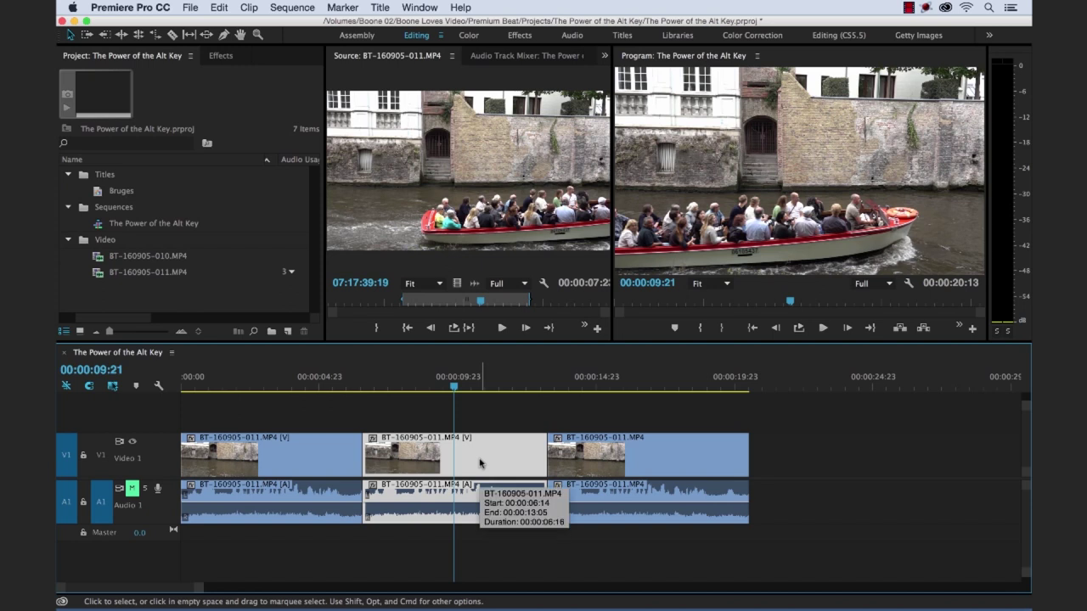
key(Delete)
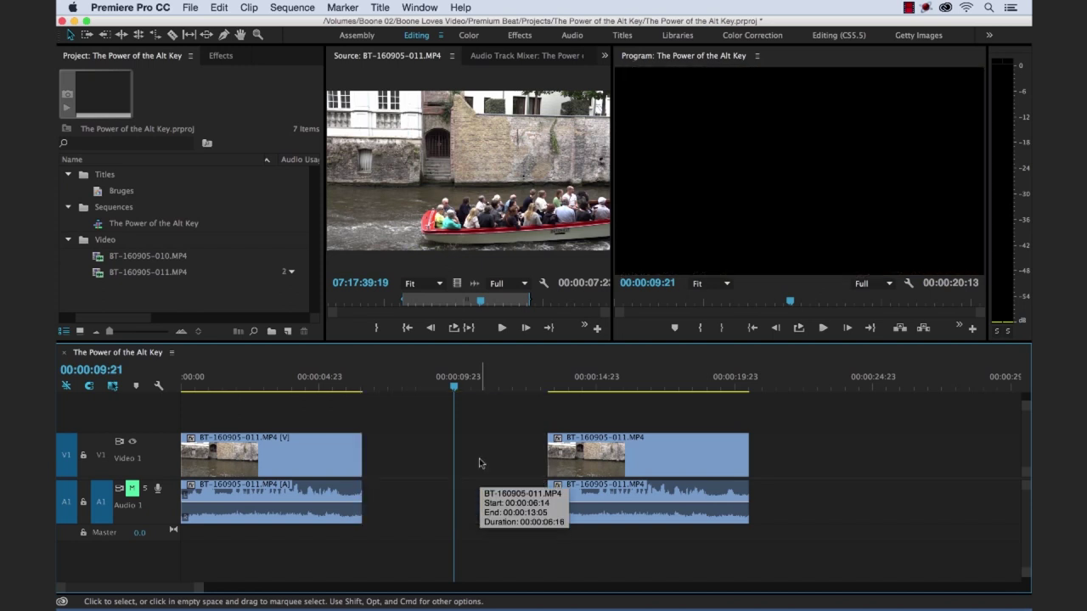
click(414, 458)
key(Delete)
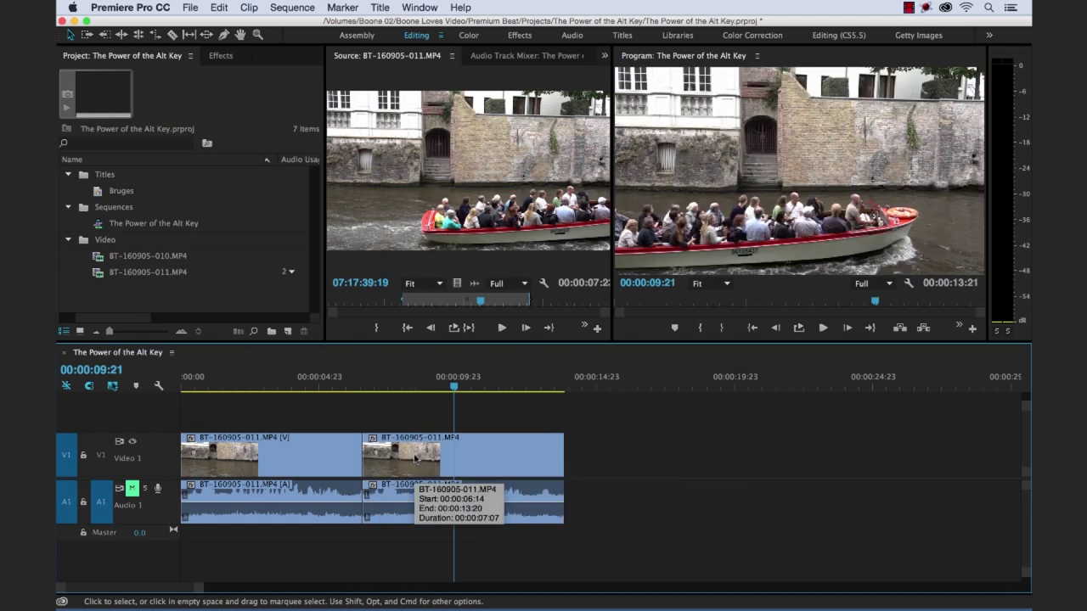
key(super)
key(super+z)
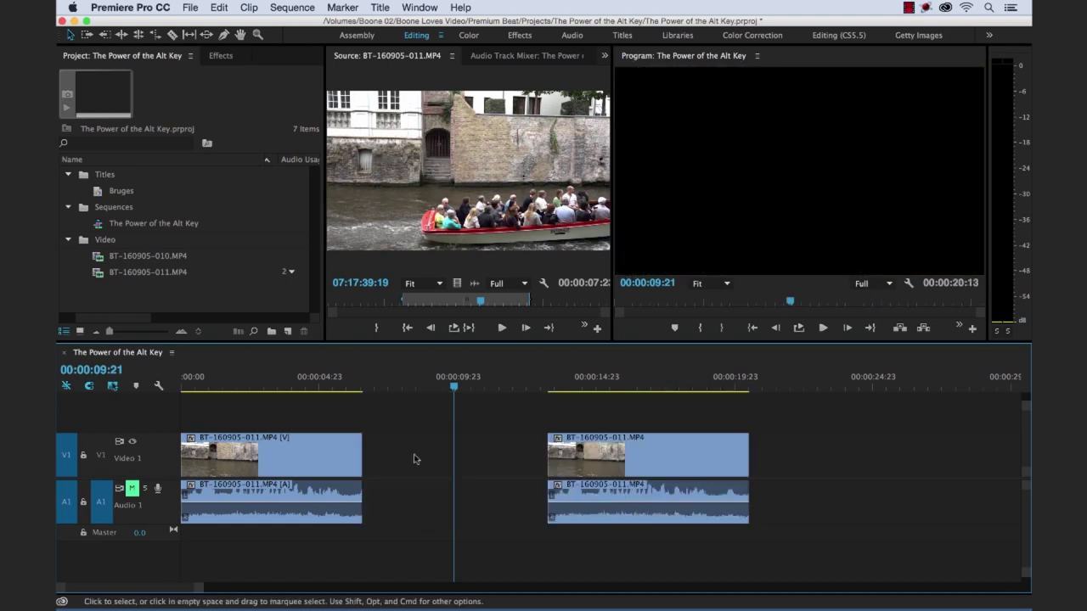
key(super+z)
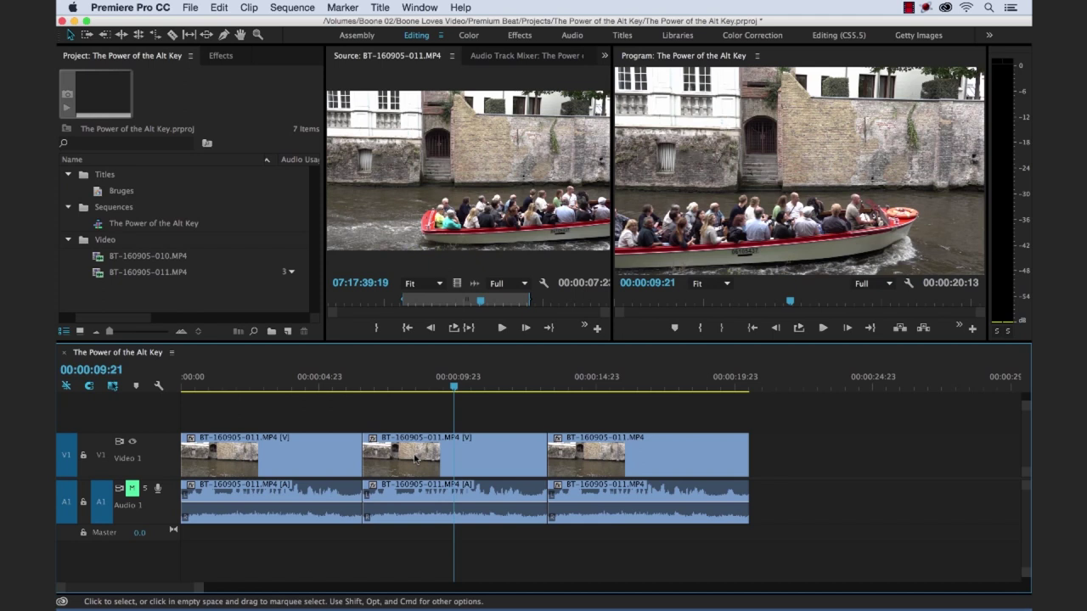
click(500, 453)
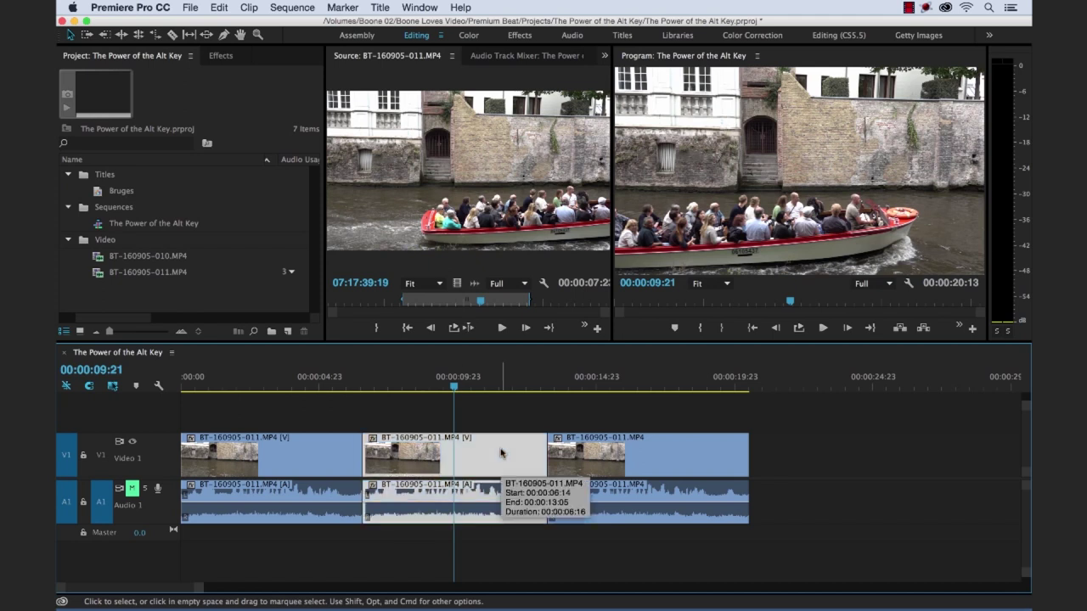
key(alt+BackSpace)
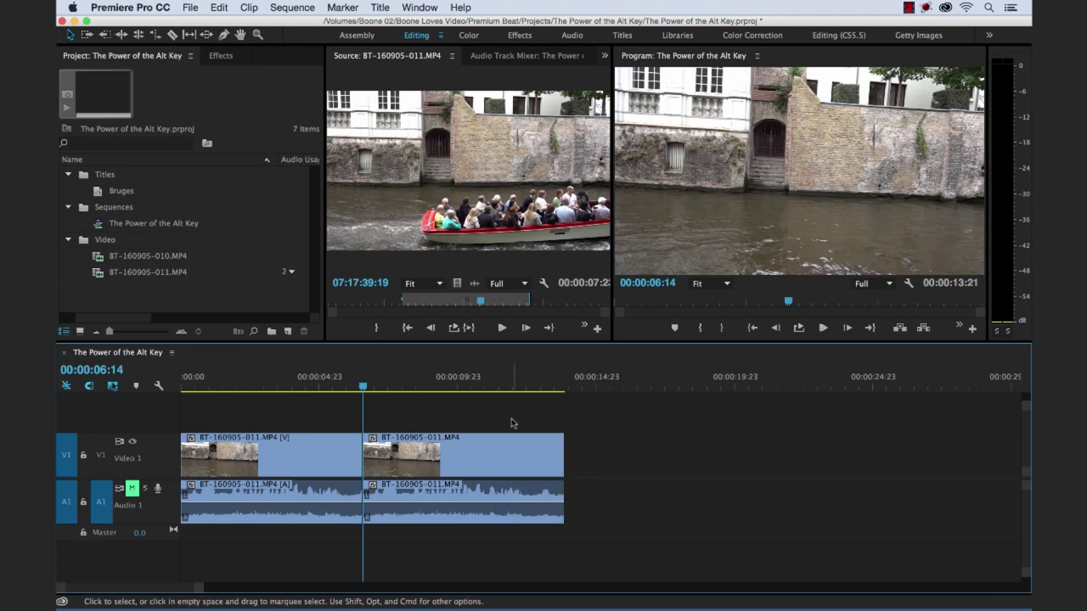
key(super+z)
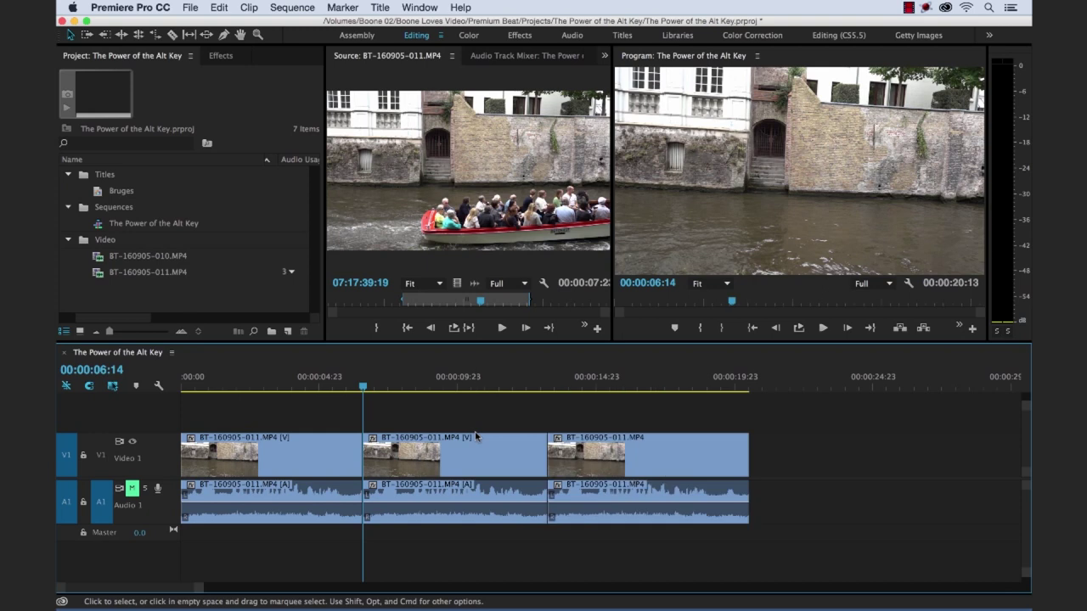
Step: Place the playhead near 00:00:03:00 and load BT-160905-010.MP4 into the Source Monitor
click(99, 274)
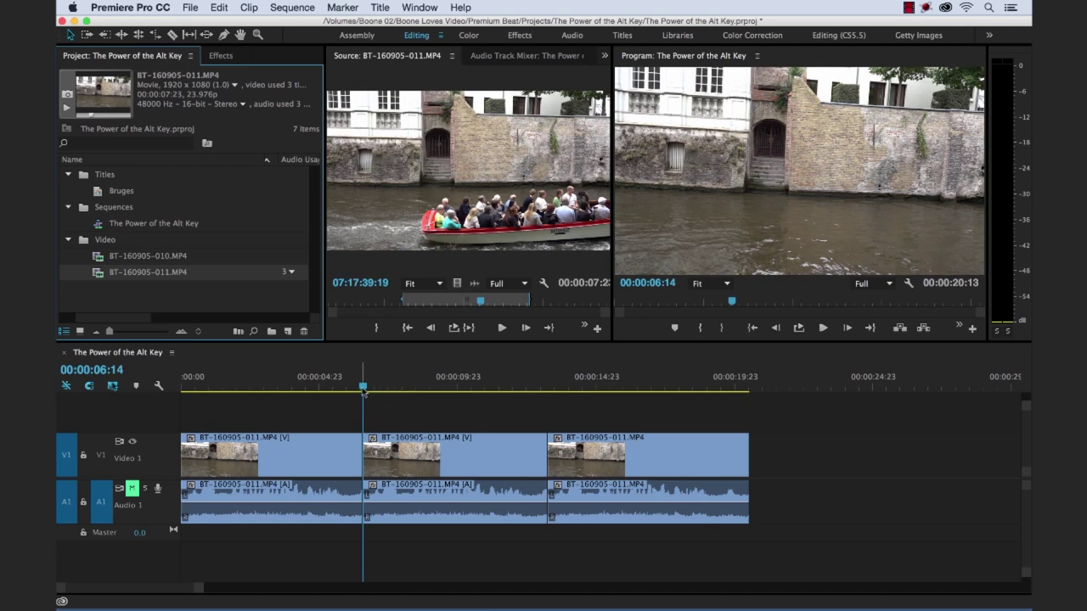
click(429, 420)
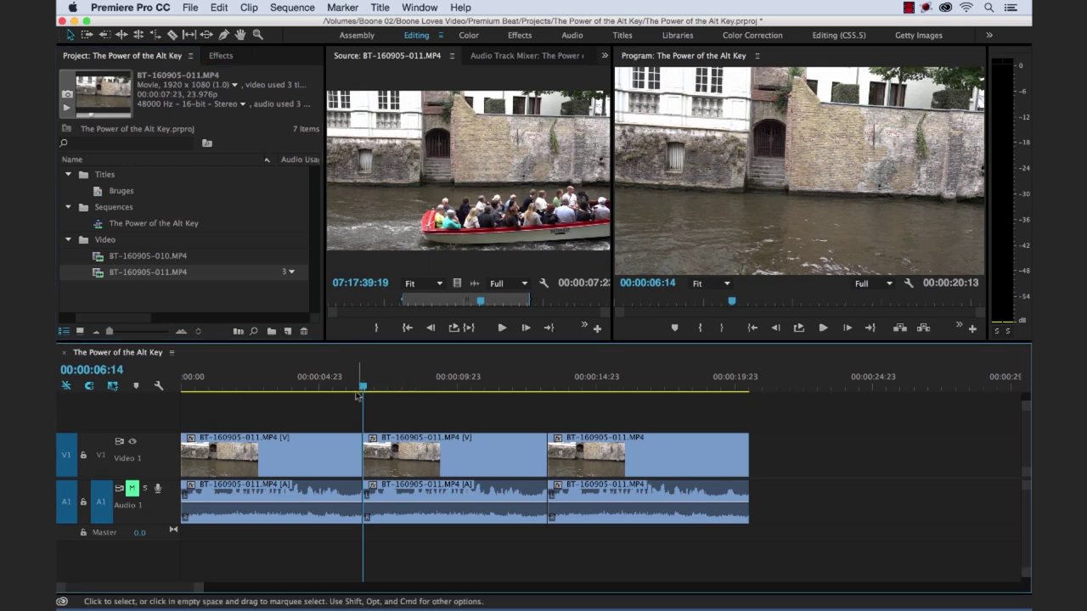
click(249, 376)
mouse_move(251, 372)
mouse_down()
mouse_move(339, 376)
mouse_move(215, 382)
mouse_move(265, 379)
mouse_up()
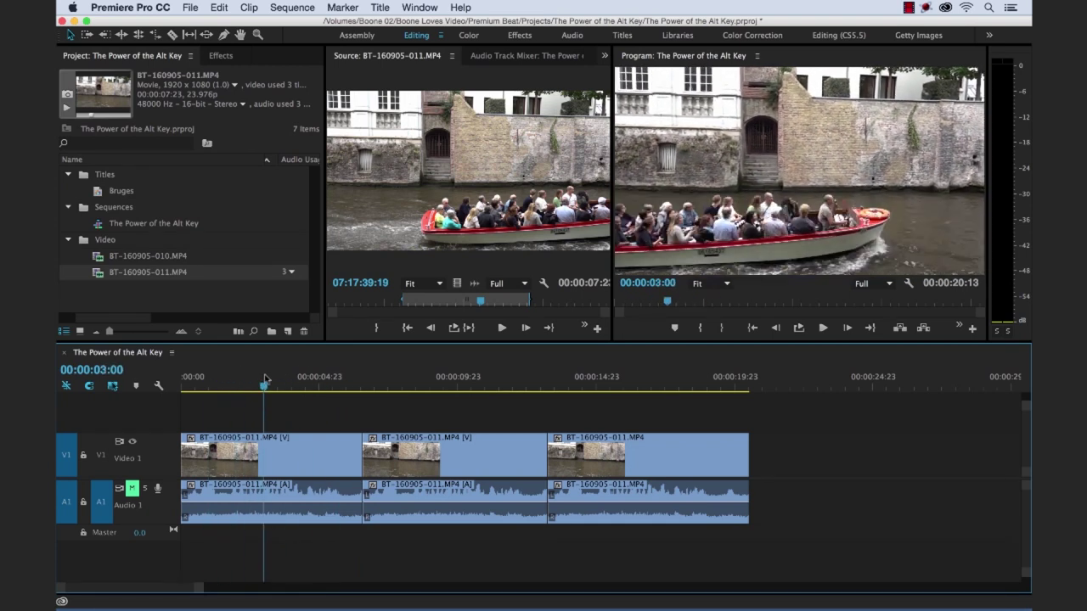
click(99, 257)
double_click(99, 257)
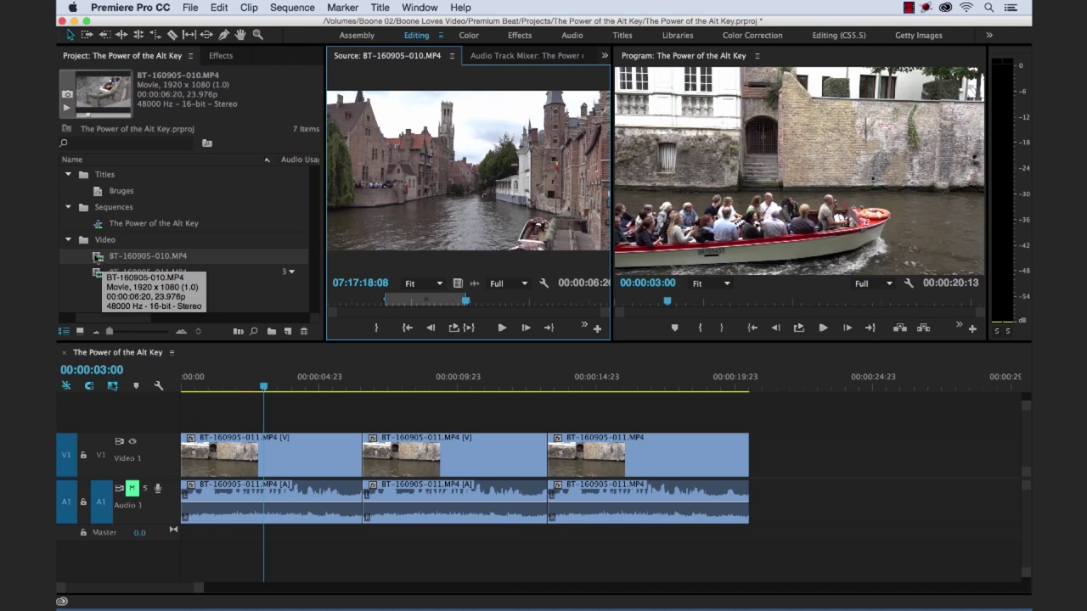
click(99, 257)
drag(99, 257, 180, 439)
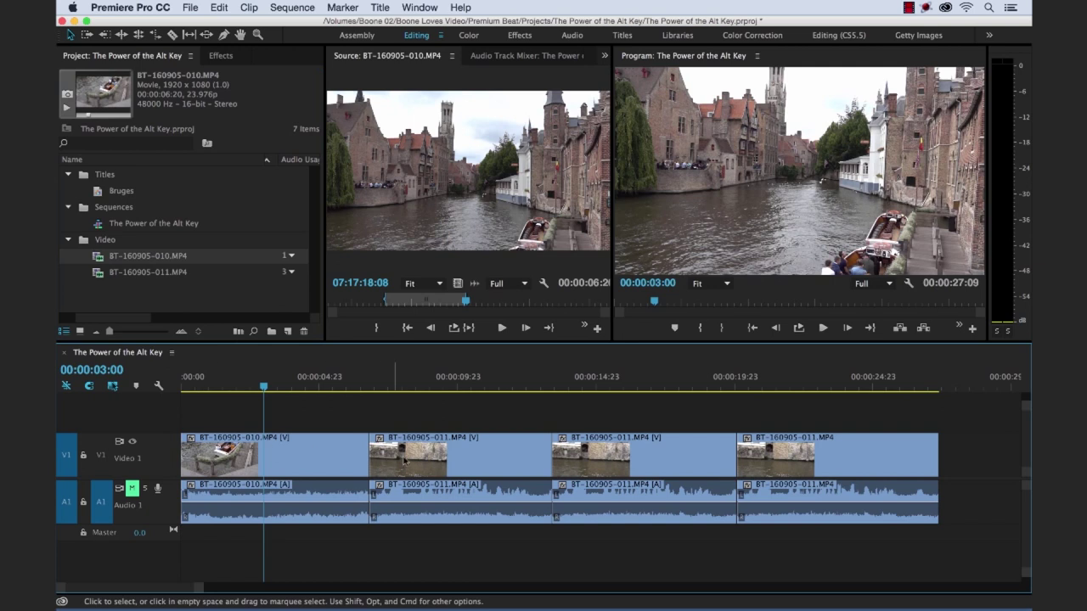
click(456, 462)
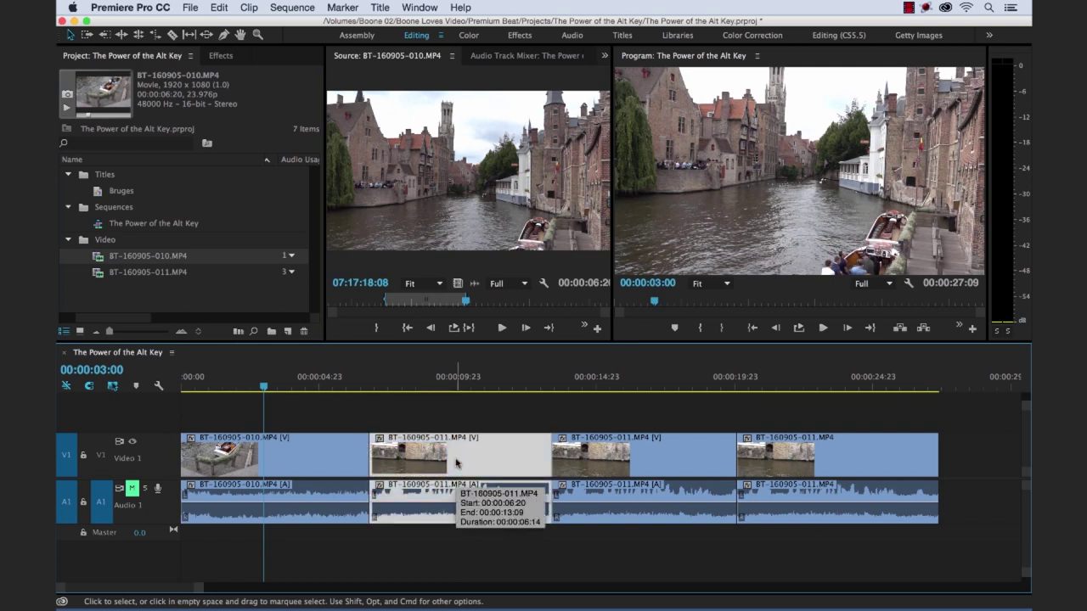
key(alt+BackSpace)
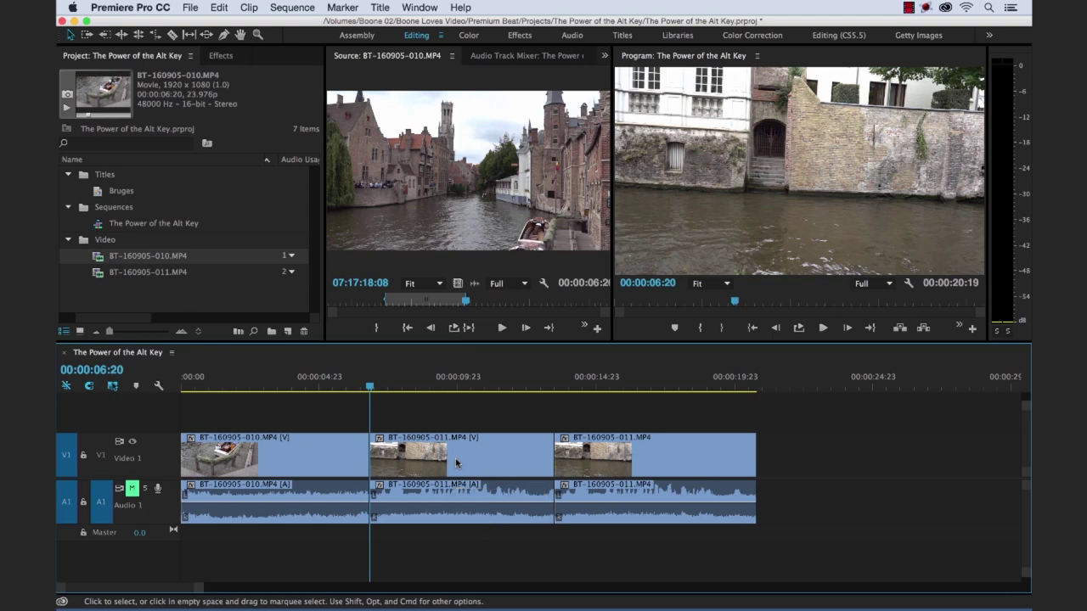
key(super+z)
key(super+z)
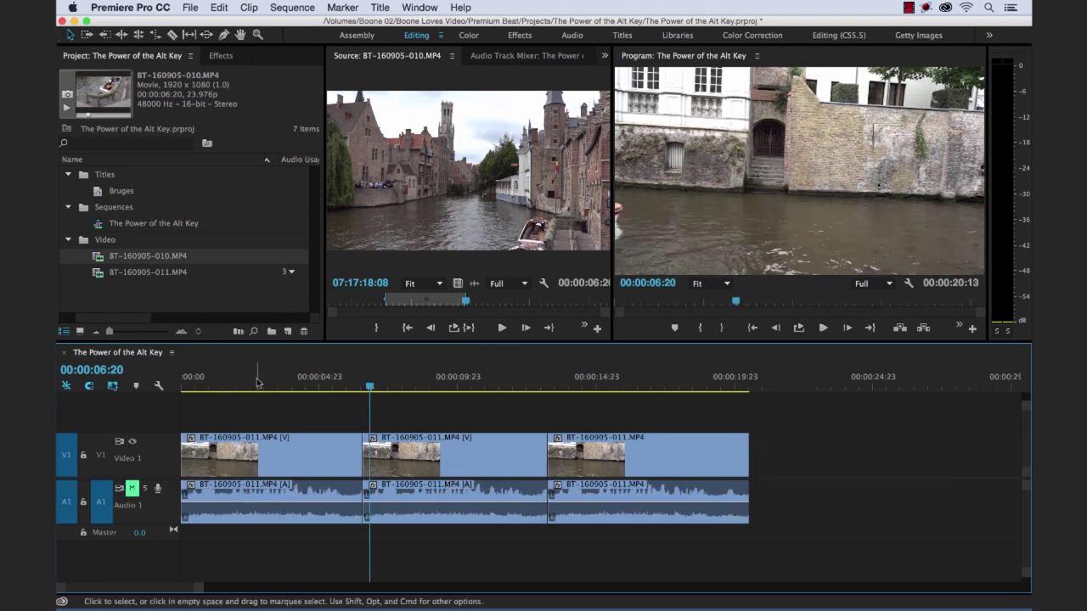
Step: Replace the first timeline clip with BT-160905-010.MP4 using an Alt-drop
click(98, 259)
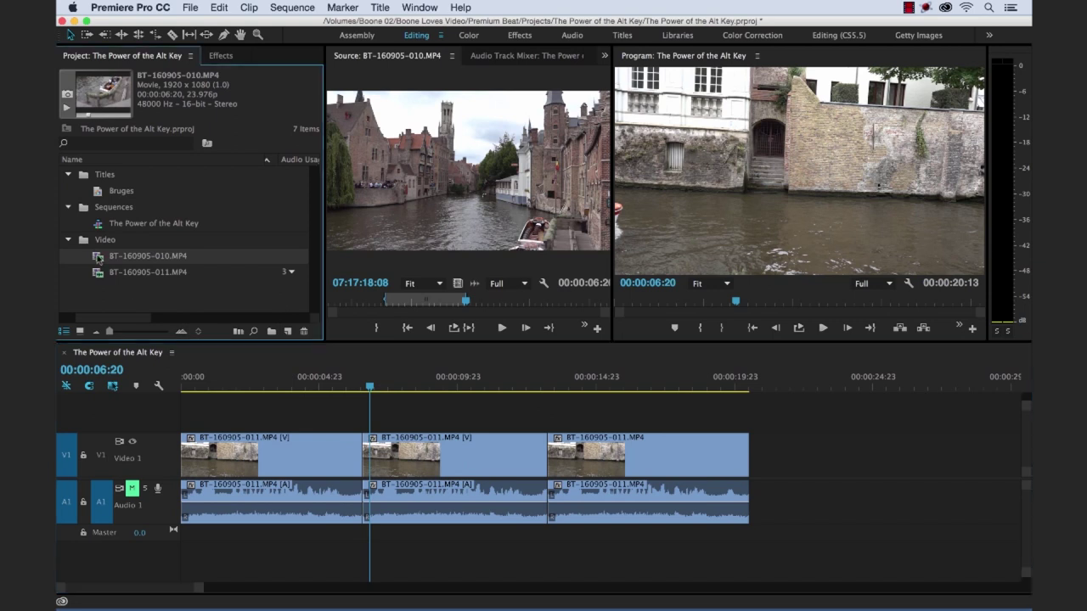
drag(98, 258, 327, 459)
key(alt)
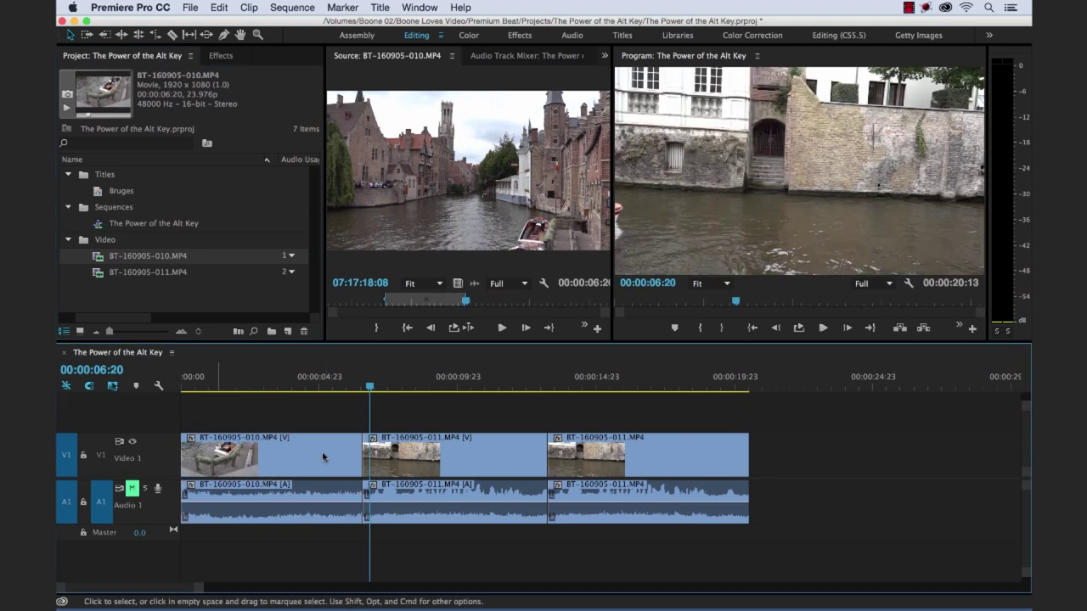
Step: Try swapping the first clip's footage for BT-160905-011, then undo back to BT-160905-010
click(298, 381)
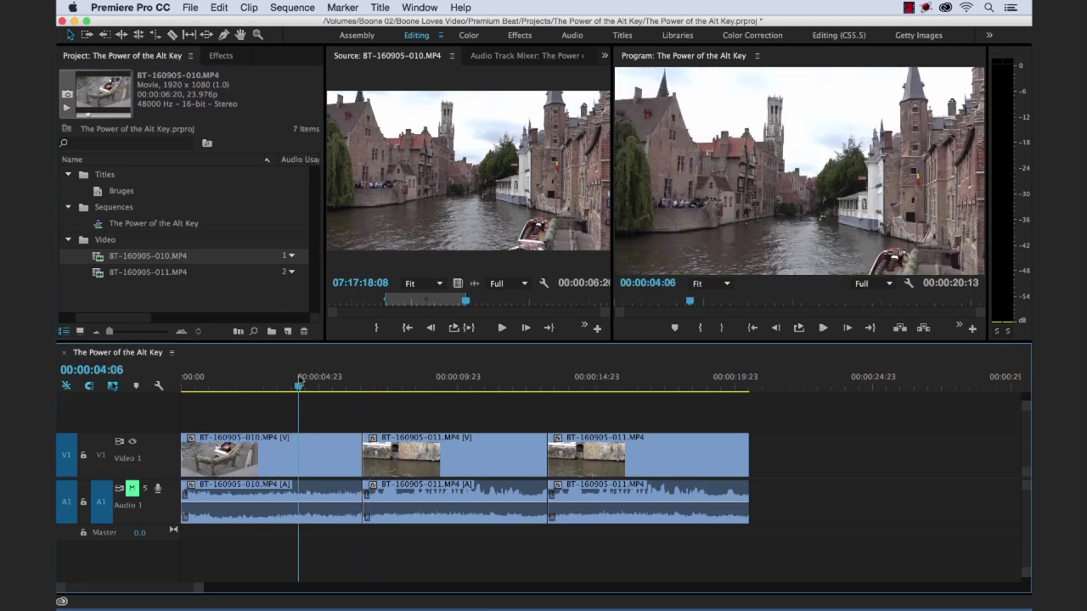
click(312, 456)
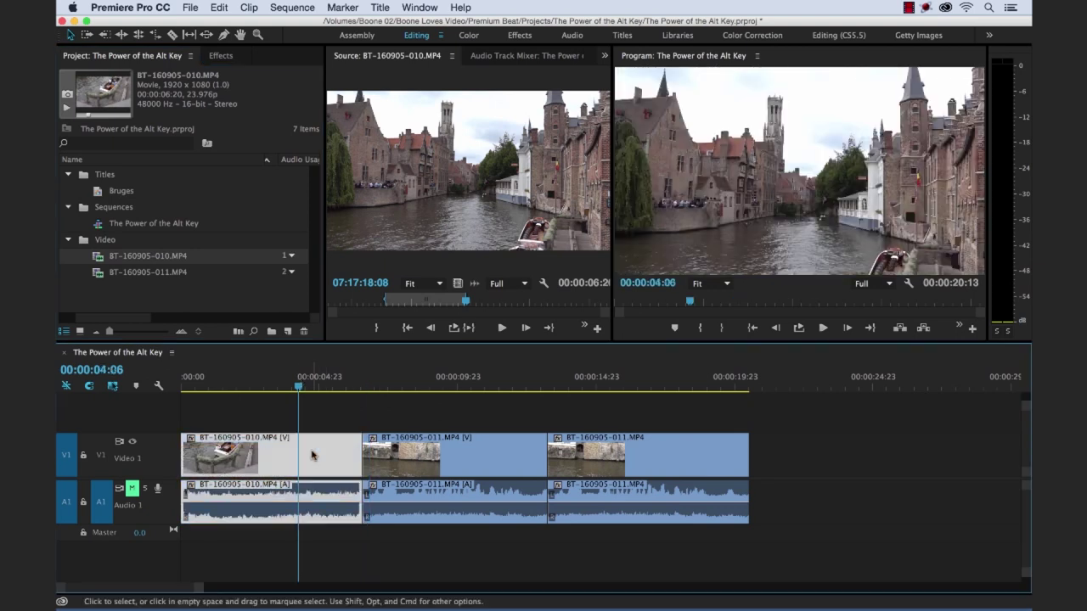
drag(312, 456, 843, 185)
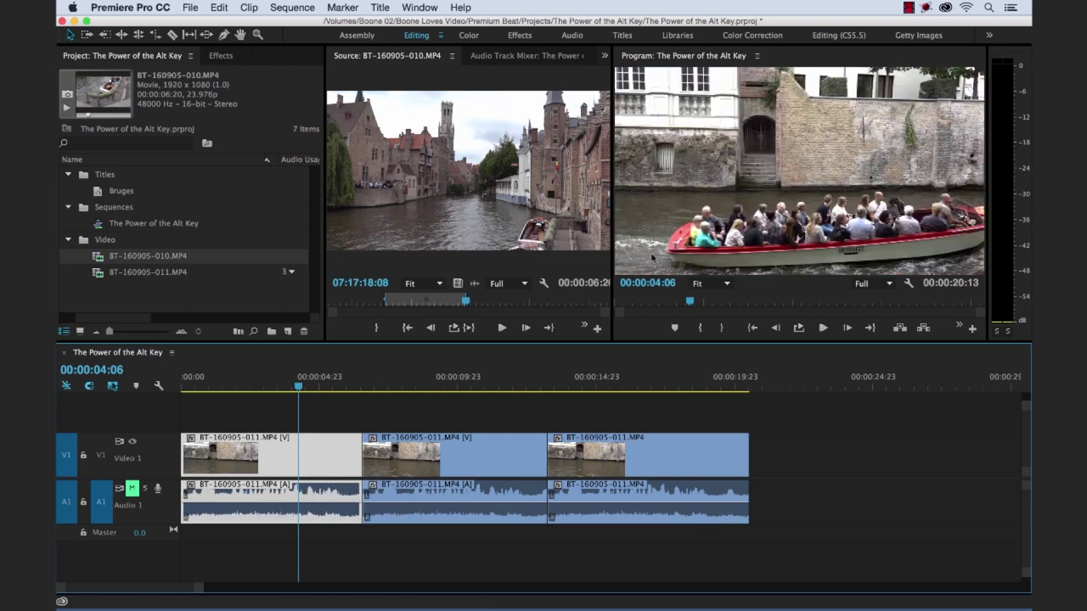
key(super+z)
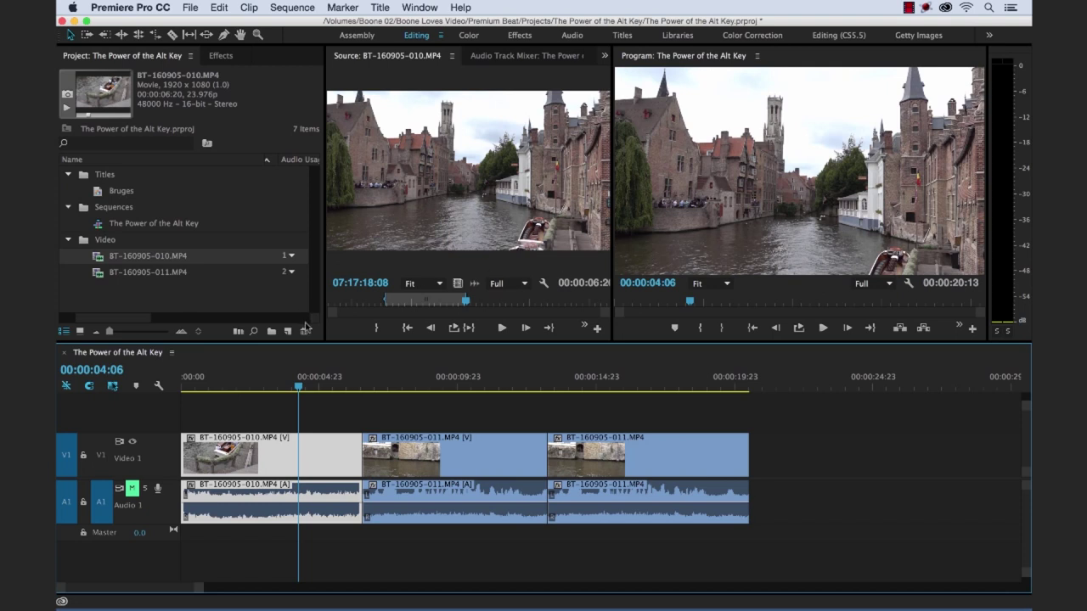
click(342, 409)
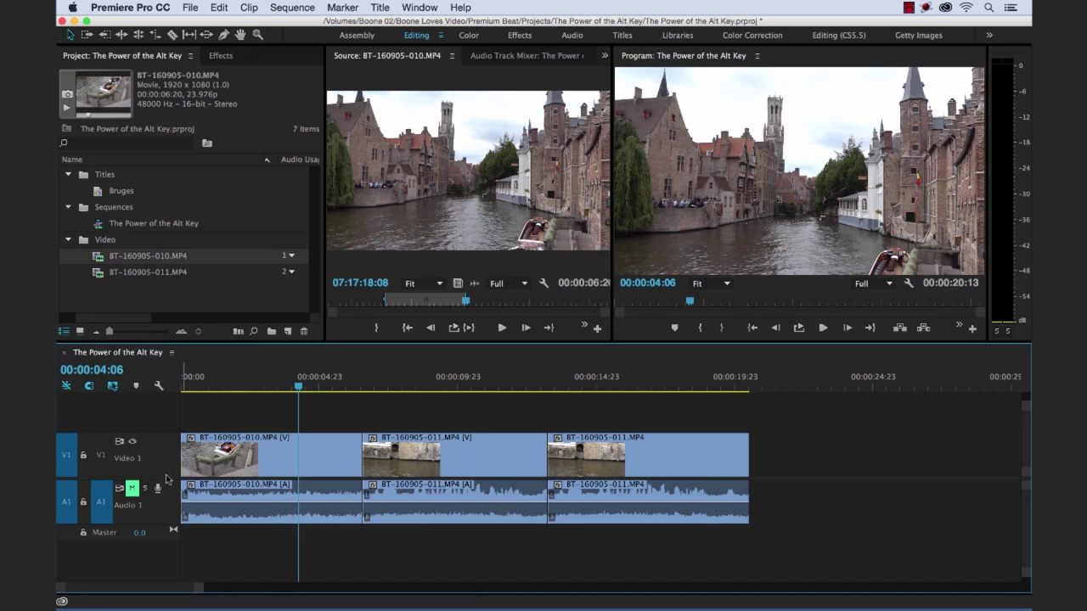
Step: Place the Bruges title on Video 2 at the start, trimmed to end with the first clip
drag(167, 480, 166, 502)
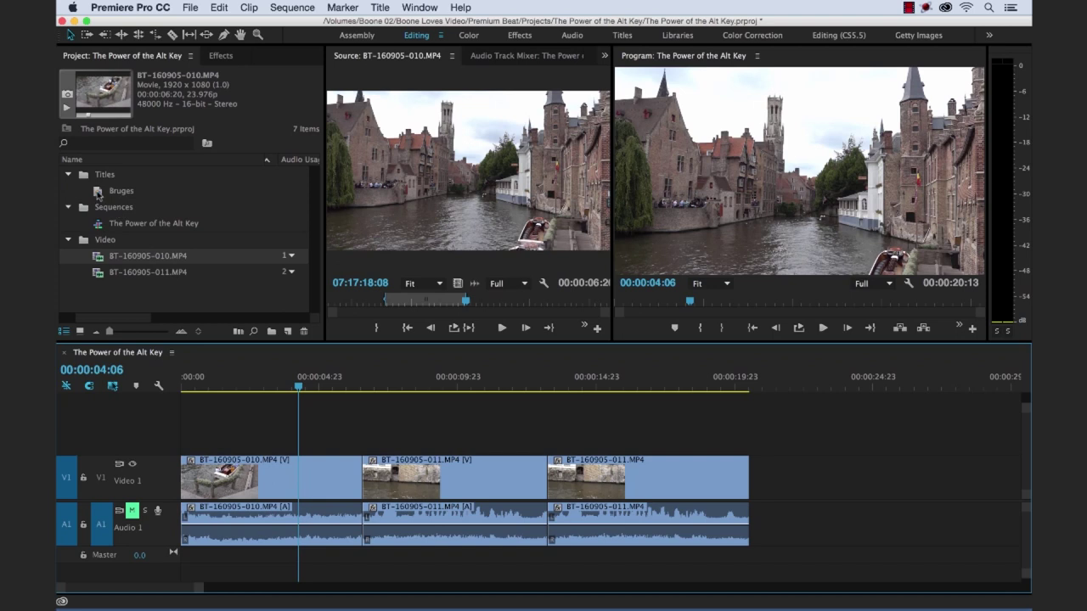
double_click(99, 196)
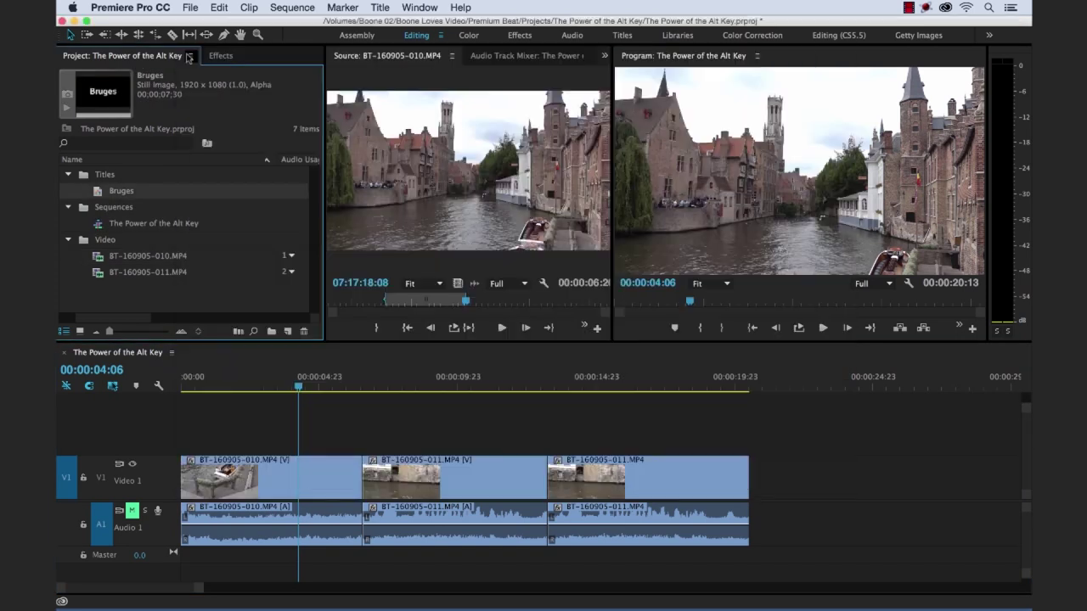
drag(100, 194, 160, 413)
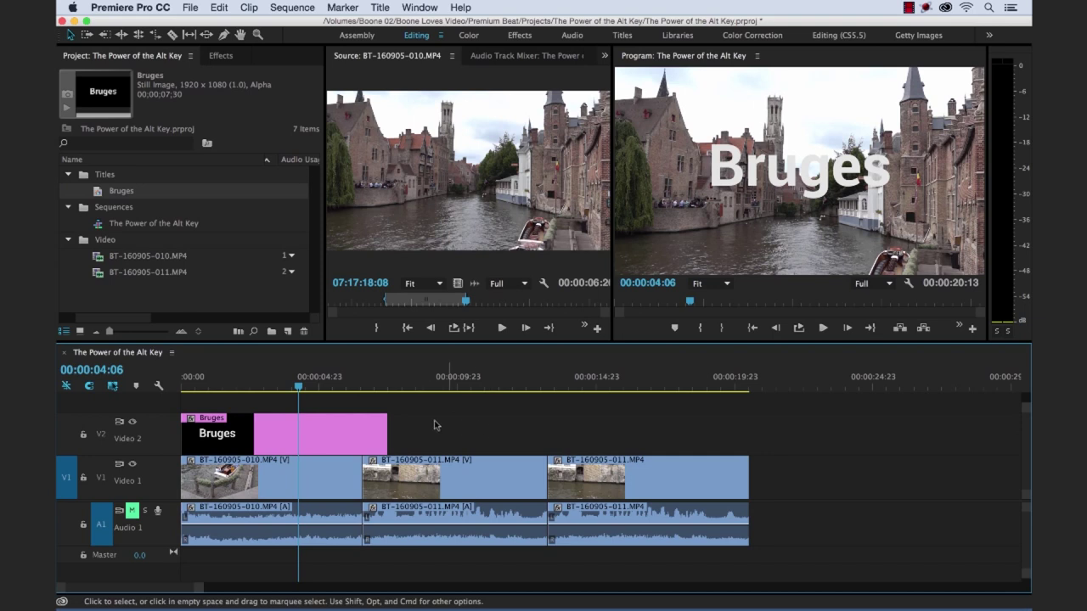
drag(389, 424, 362, 424)
Step: Move the two BT-160905-011 clips later, opening gaps before and between them
drag(472, 427, 626, 513)
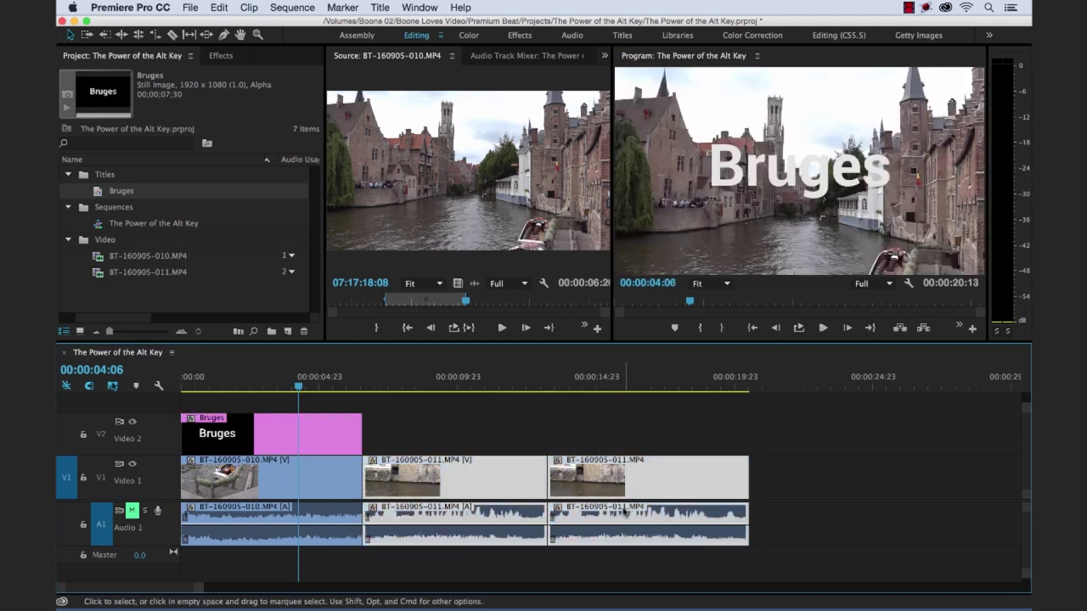
drag(520, 490, 561, 483)
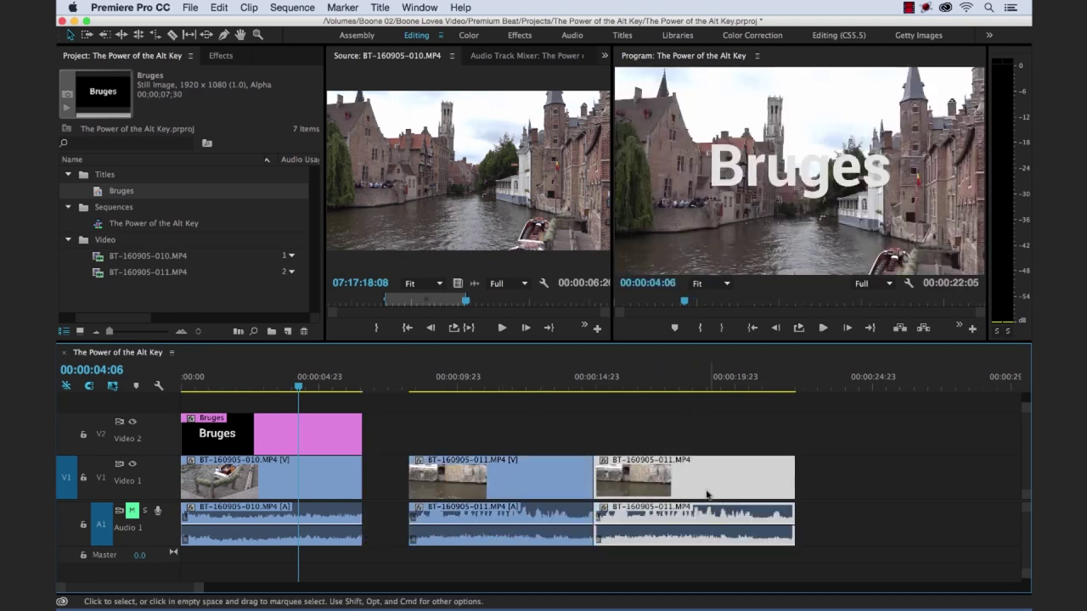
drag(760, 480, 839, 479)
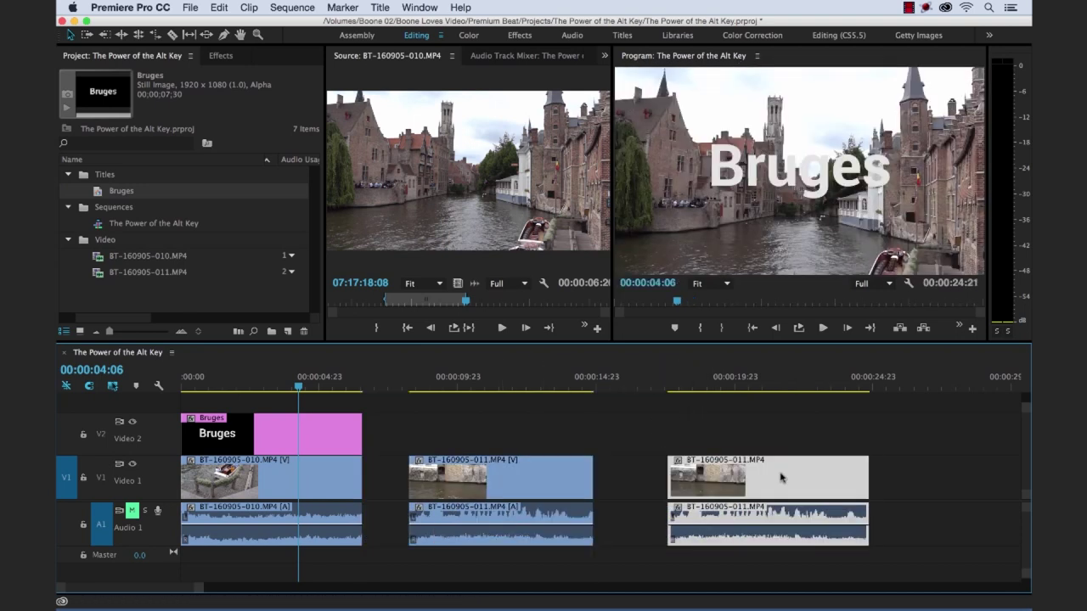
Step: Option-drag the Bruges title on V2 above the second clip to create Bruges Copy 01
double_click(269, 430)
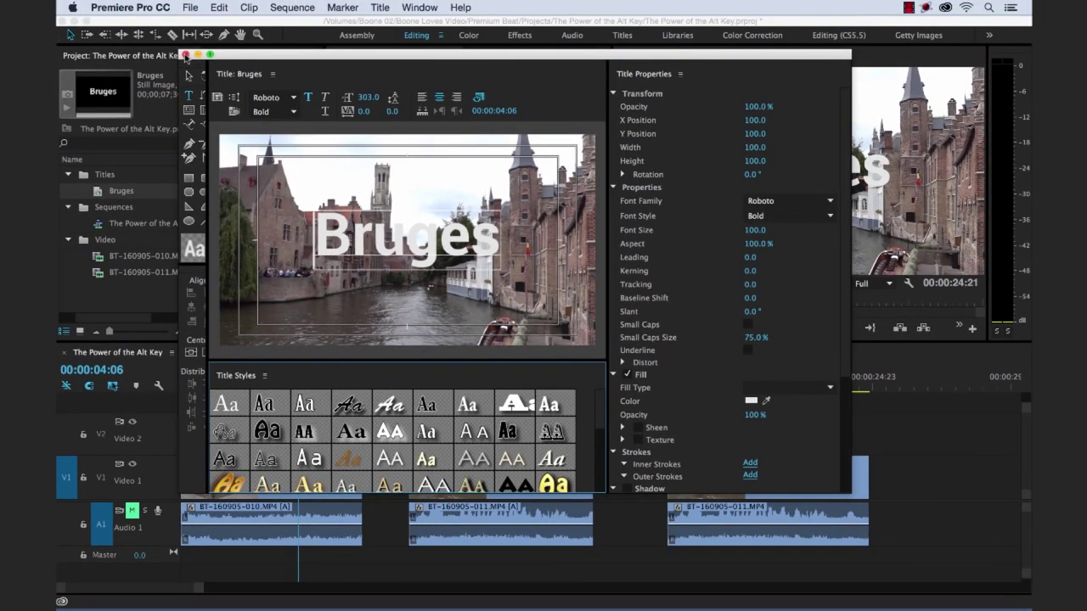
click(185, 56)
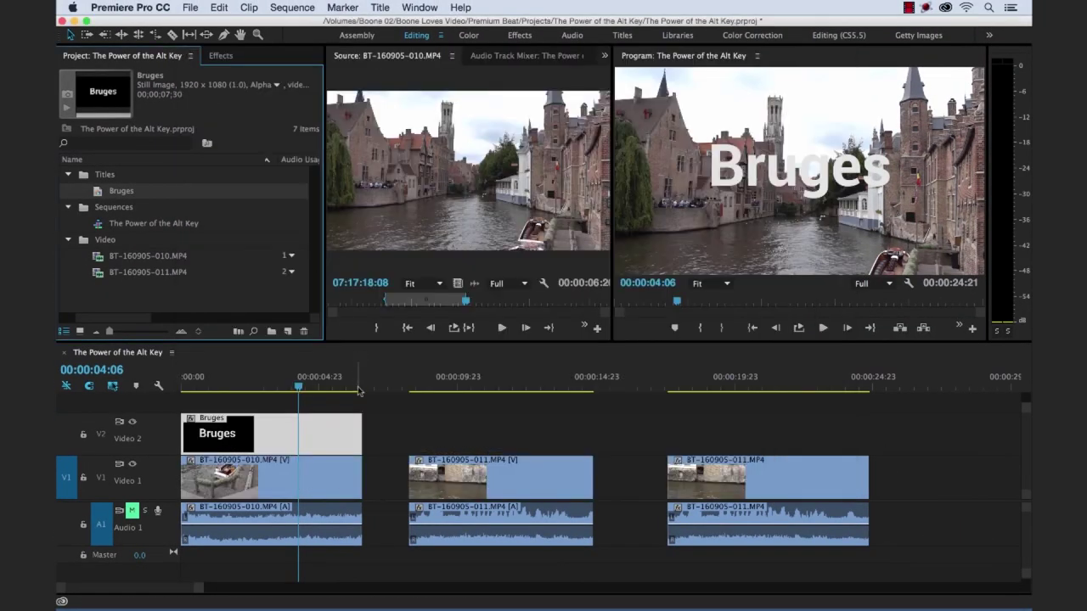
click(270, 434)
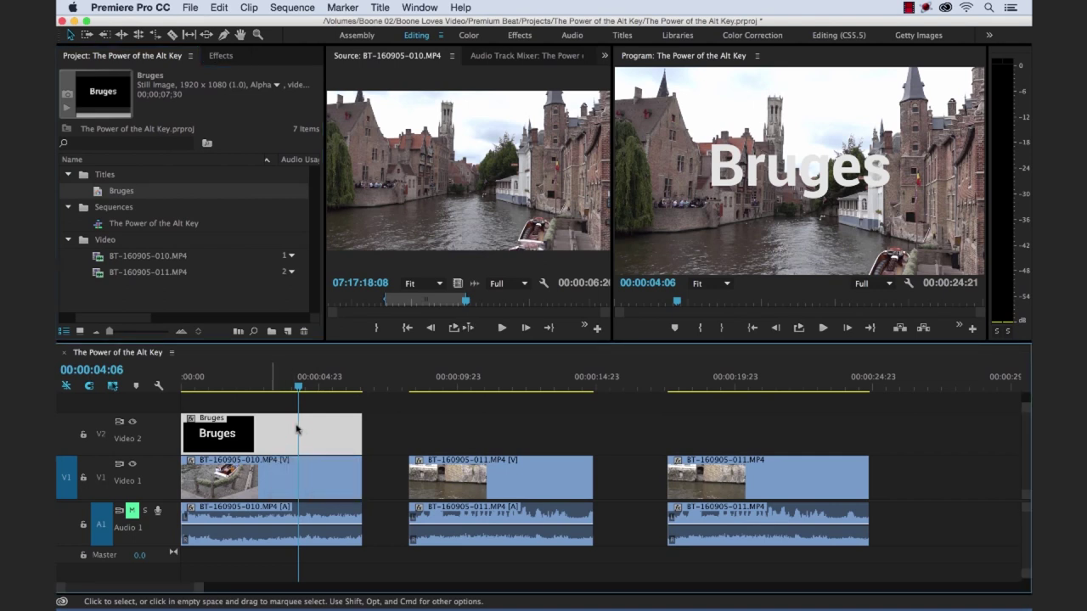
drag(297, 429, 493, 434)
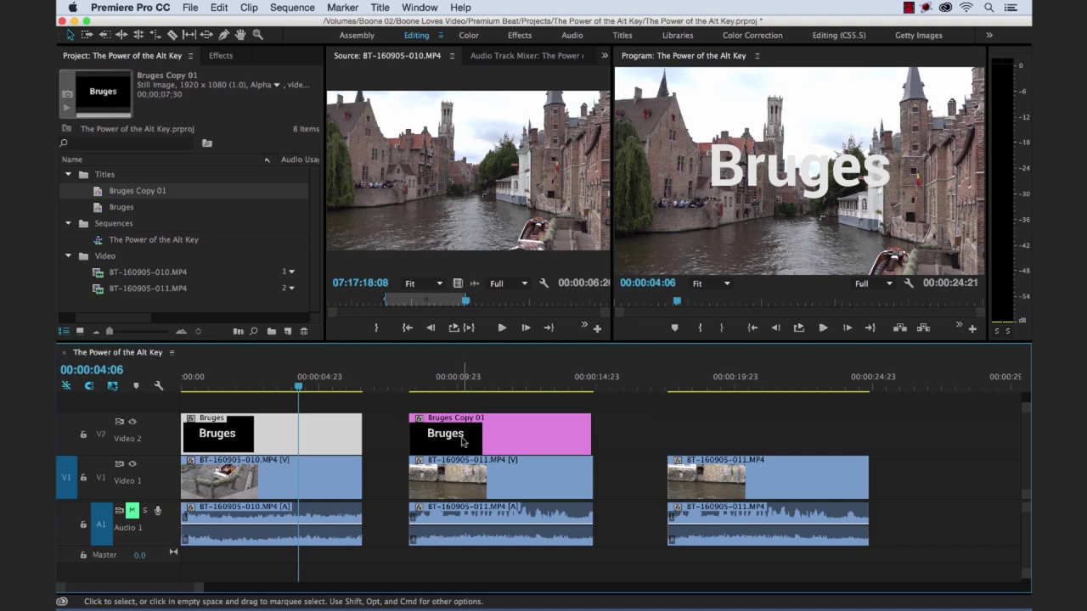
double_click(328, 433)
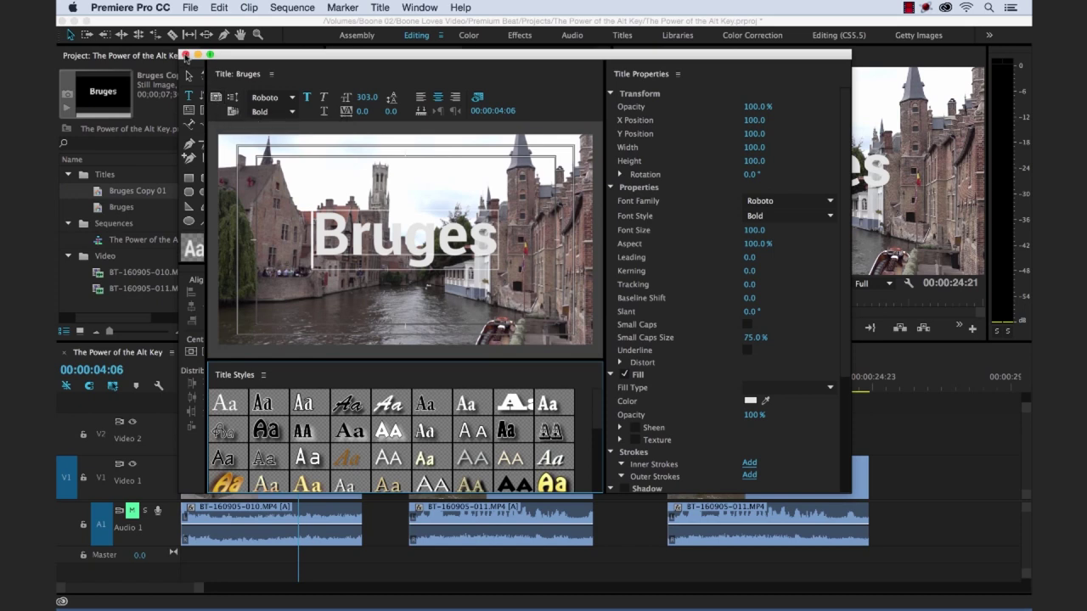
Step: In the Titler, retype Bruges Copy 01's text from Bruges to Belgium
click(185, 56)
click(496, 380)
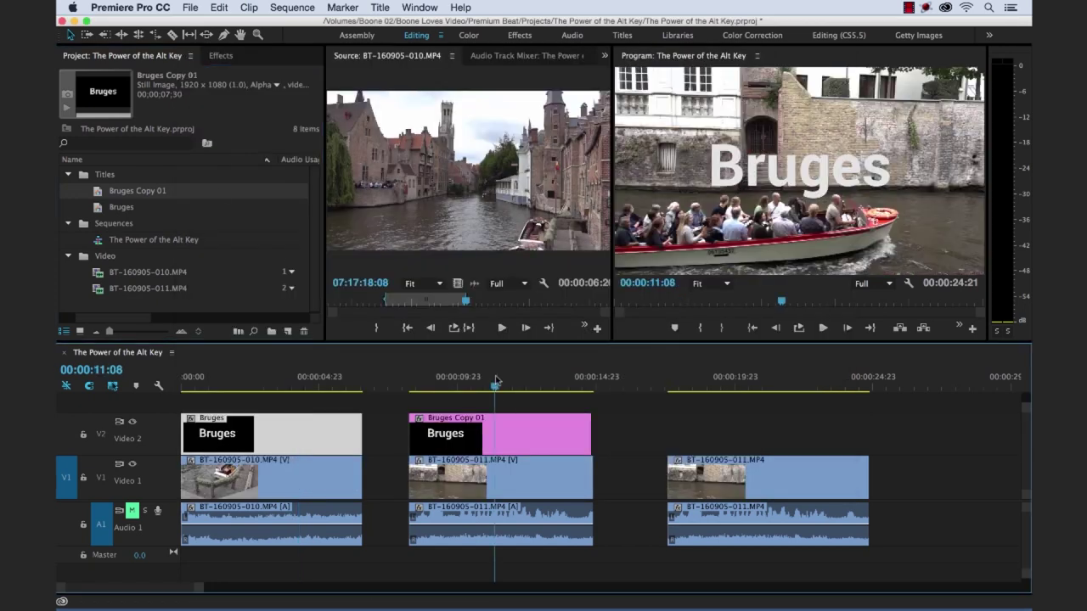
double_click(529, 440)
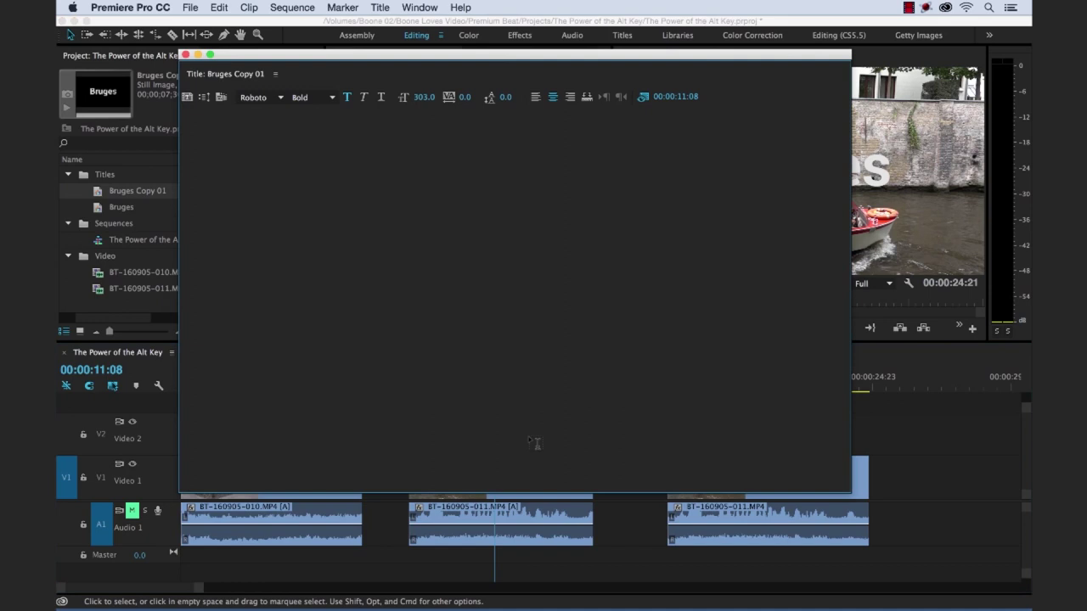
click(401, 235)
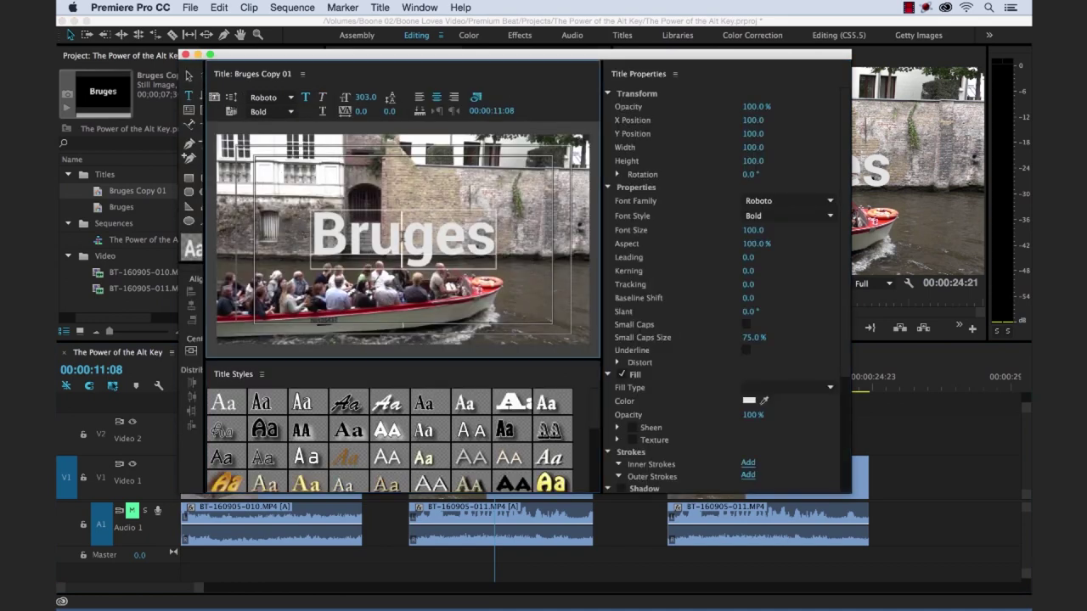
key(BackSpace)
key(BackSpace)
key(Delete)
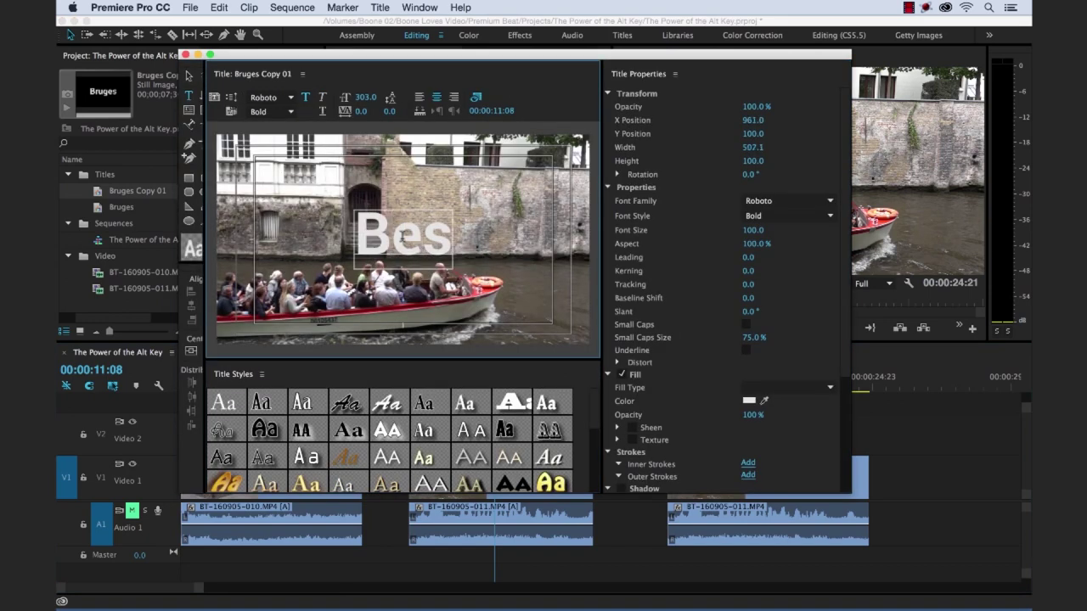
key(Delete)
key(Delete)
text(elgiun)
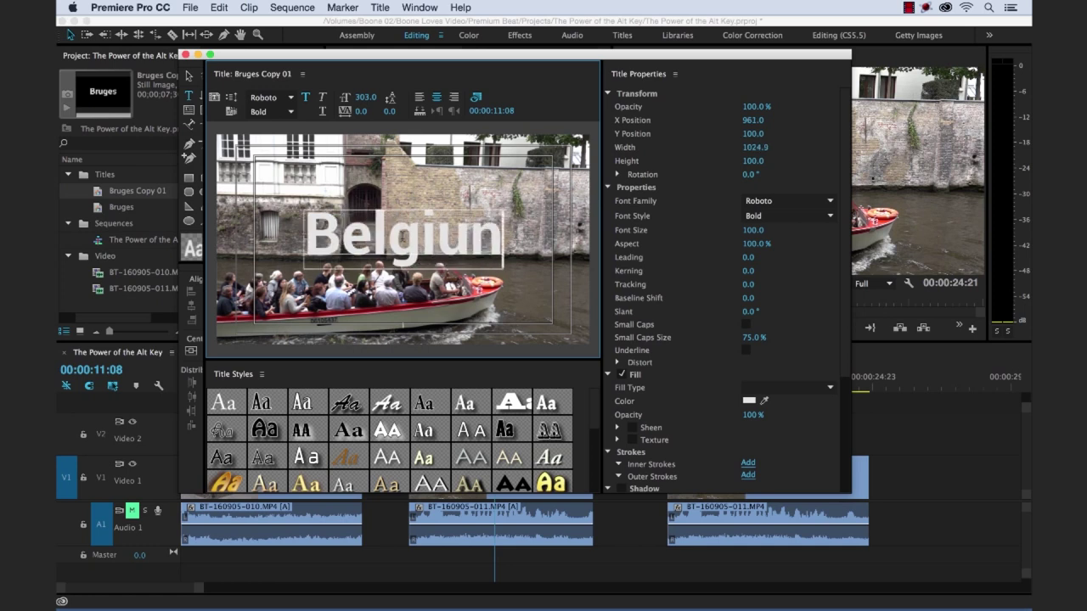
key(BackSpace)
text(m)
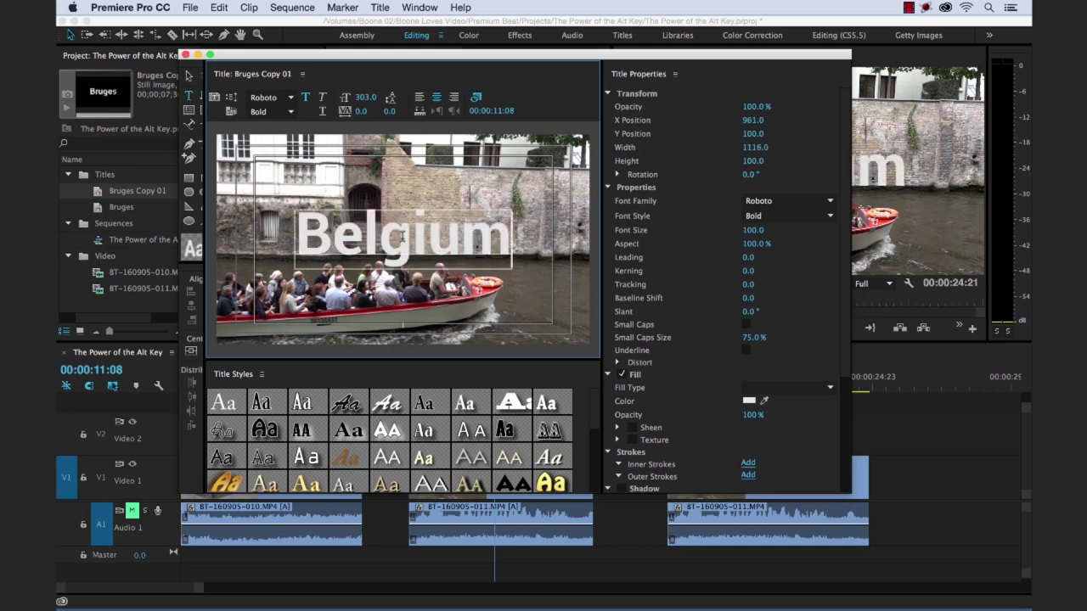
click(186, 55)
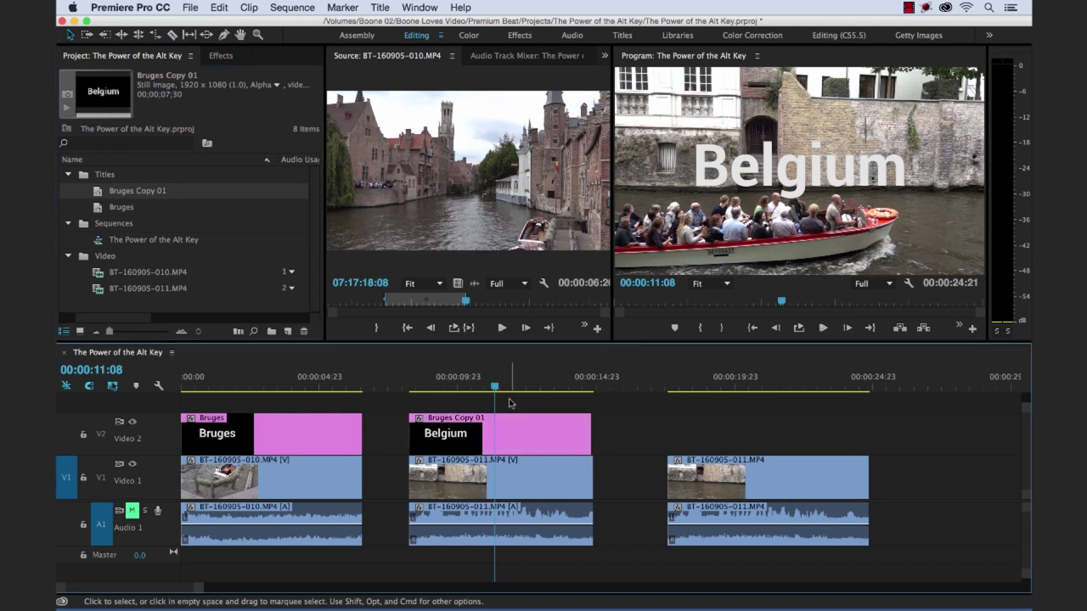
Step: Review both titles, then extend the Belgium title to end with the boat clip below
key(j)
key(k)
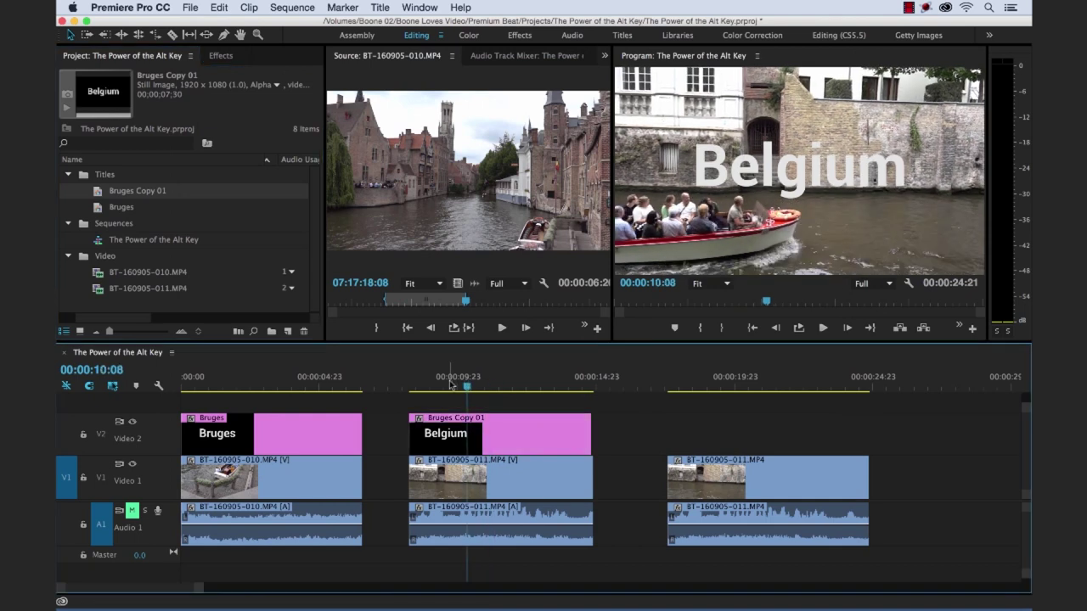
drag(451, 385, 494, 386)
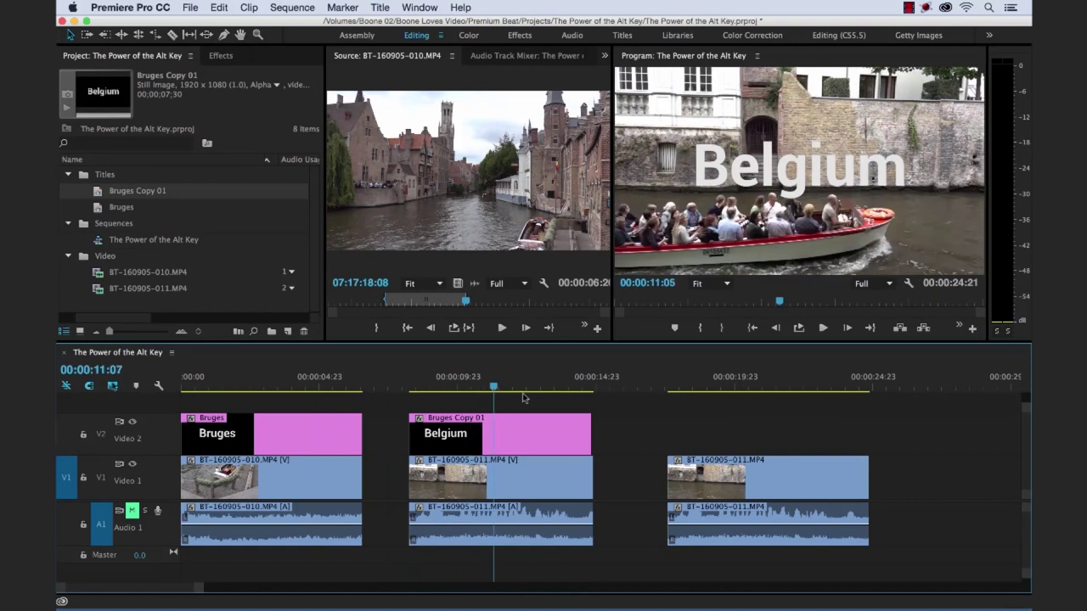
click(608, 388)
click(522, 387)
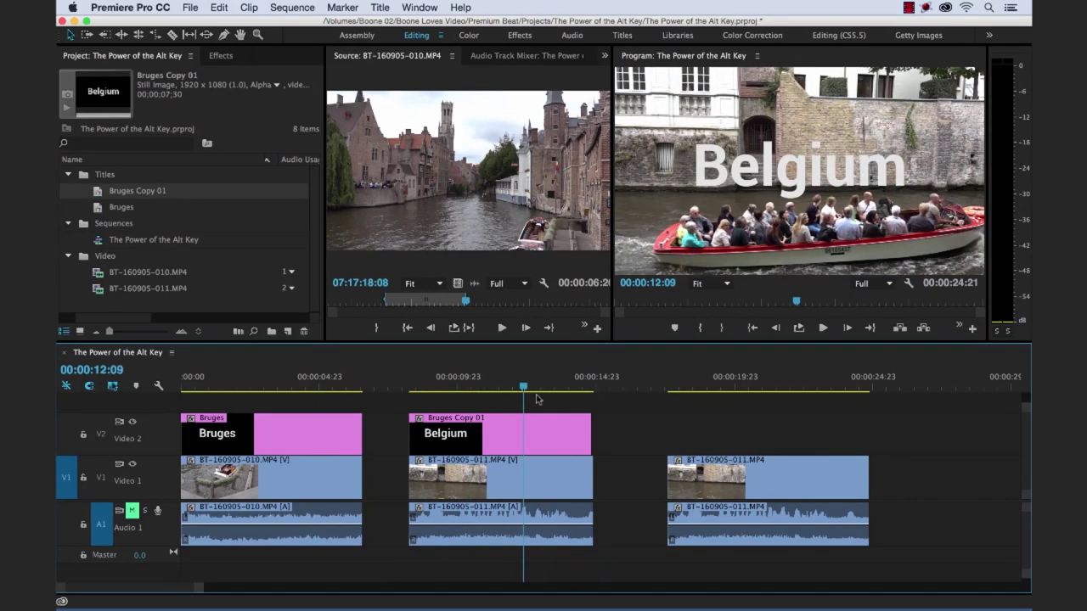
drag(588, 427, 592, 428)
Step: Rename the Bruges Copy 01 item in the Project panel to Belgium
click(97, 194)
super+click(74, 196)
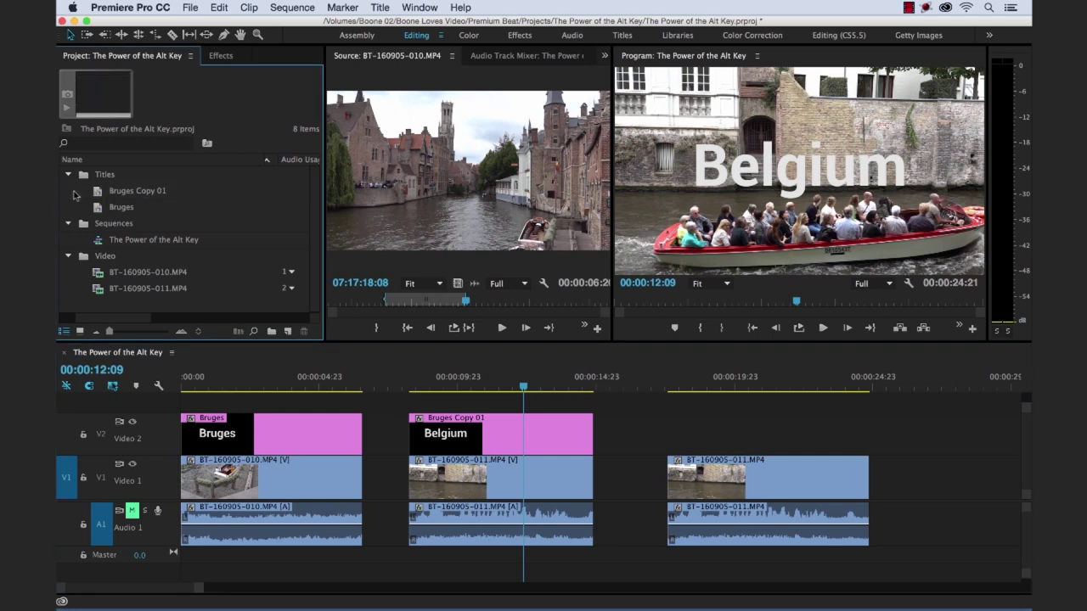
click(120, 194)
click(118, 189)
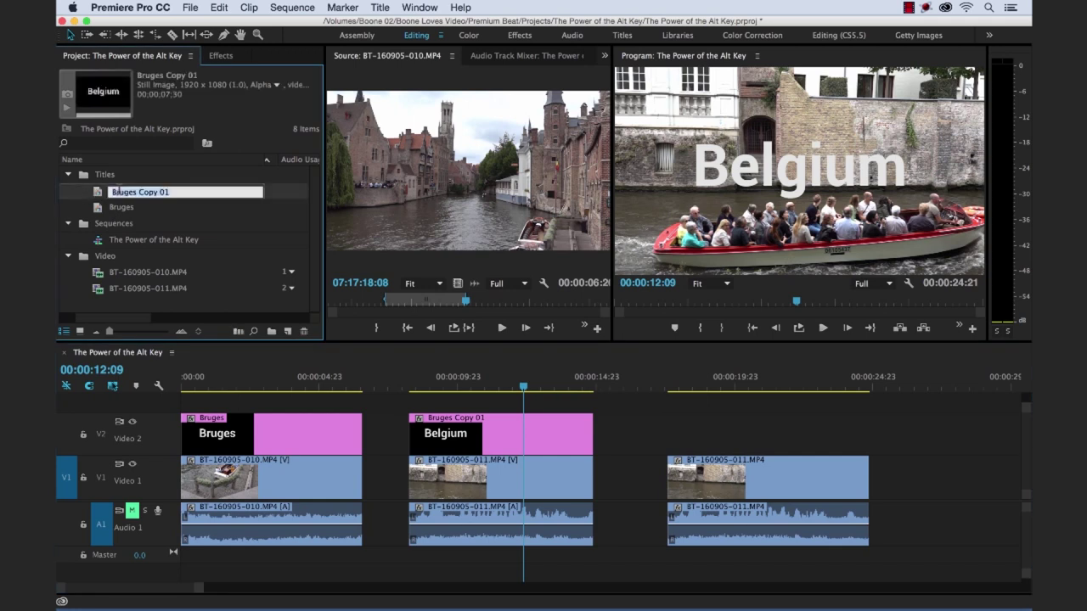
text(Belgium)
key(Tab)
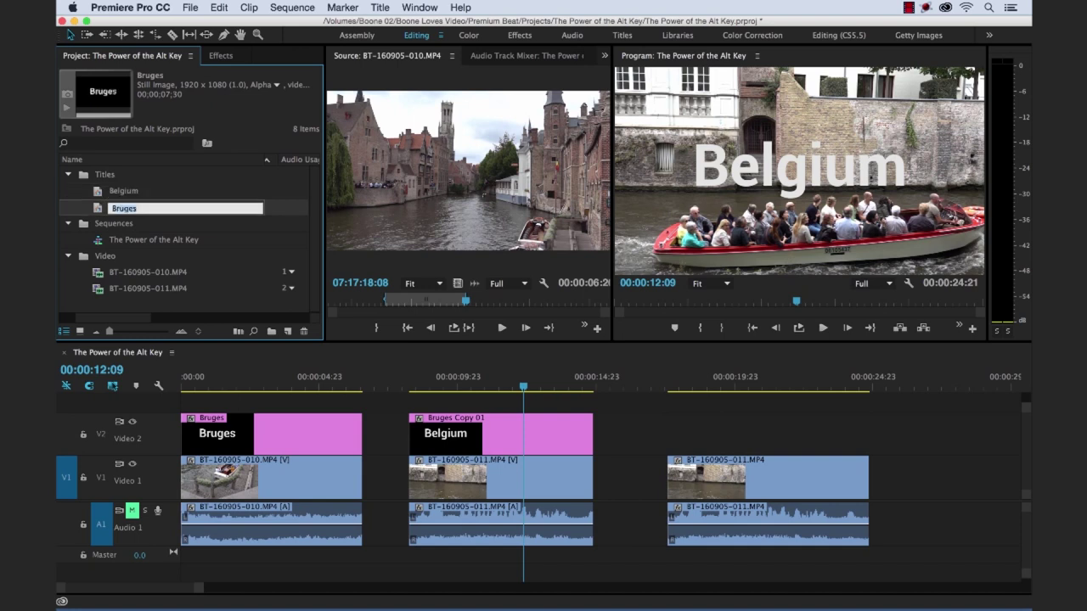
click(204, 187)
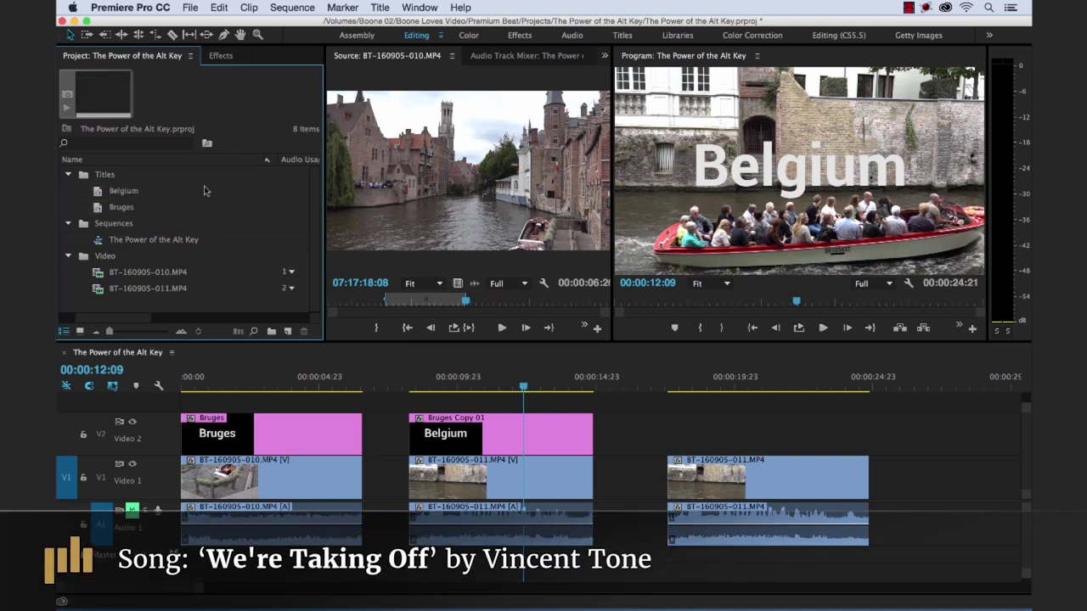